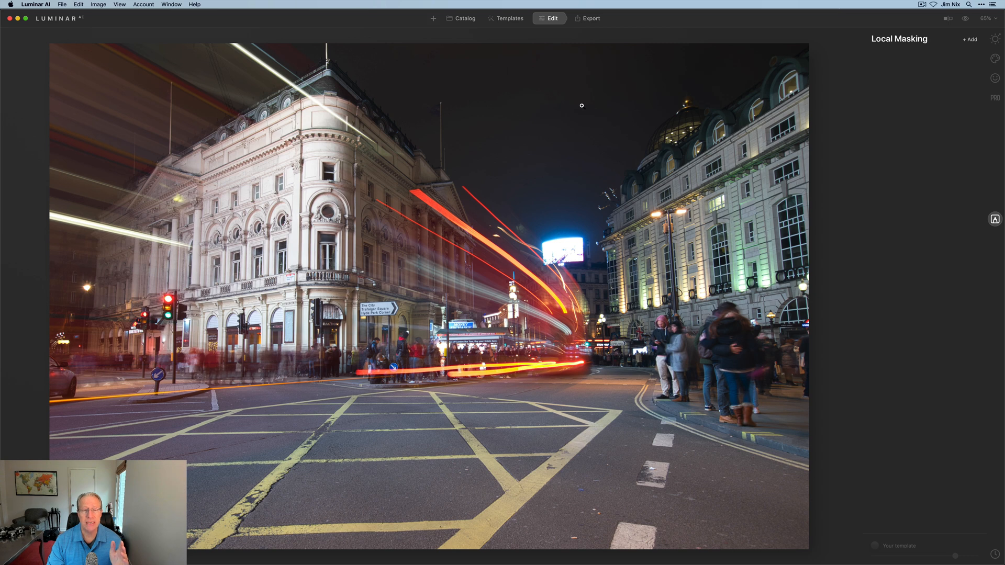
Step: Straighten the photo's horizon and correct its perspective with the automatic Composition adjustments
click(995, 39)
click(894, 59)
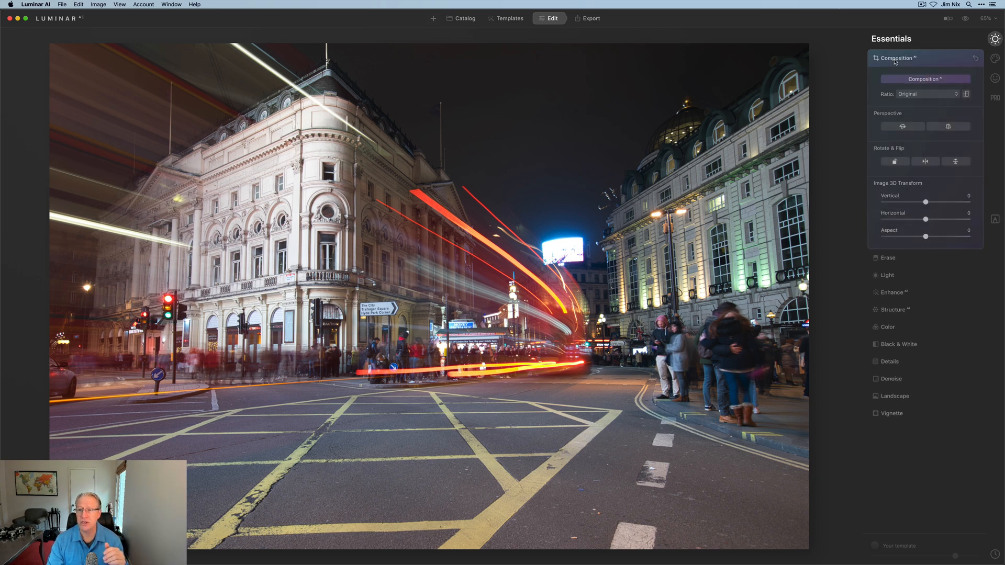
click(952, 130)
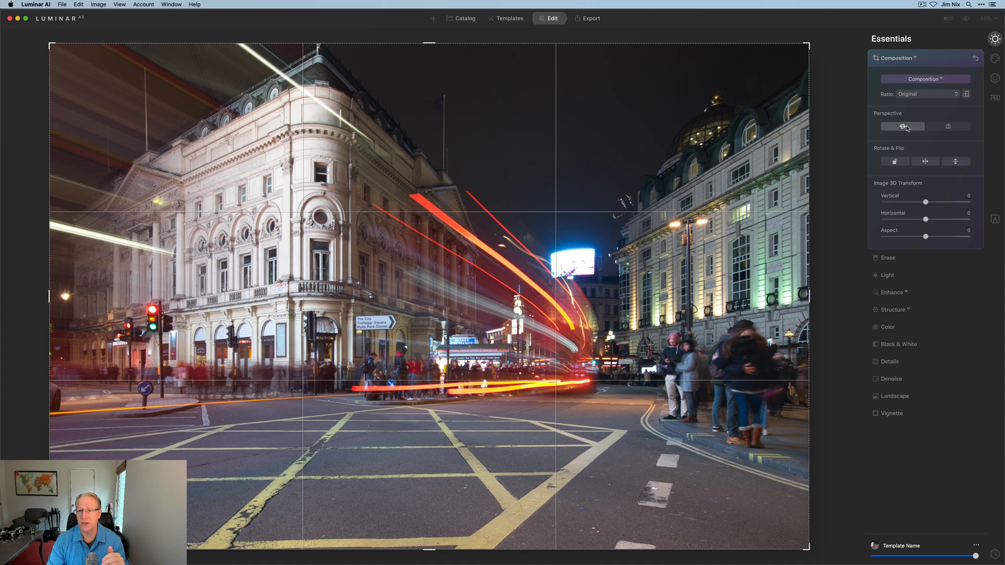
drag(819, 261, 820, 263)
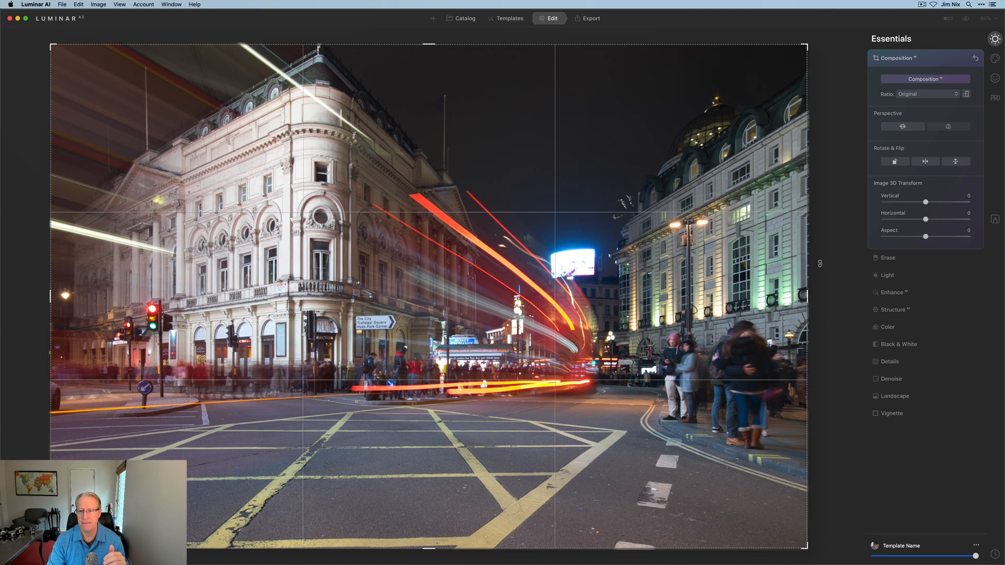
Step: Crop the photo to a 16:9 ratio, positioning it to keep the sky and trim the road foreground
click(925, 94)
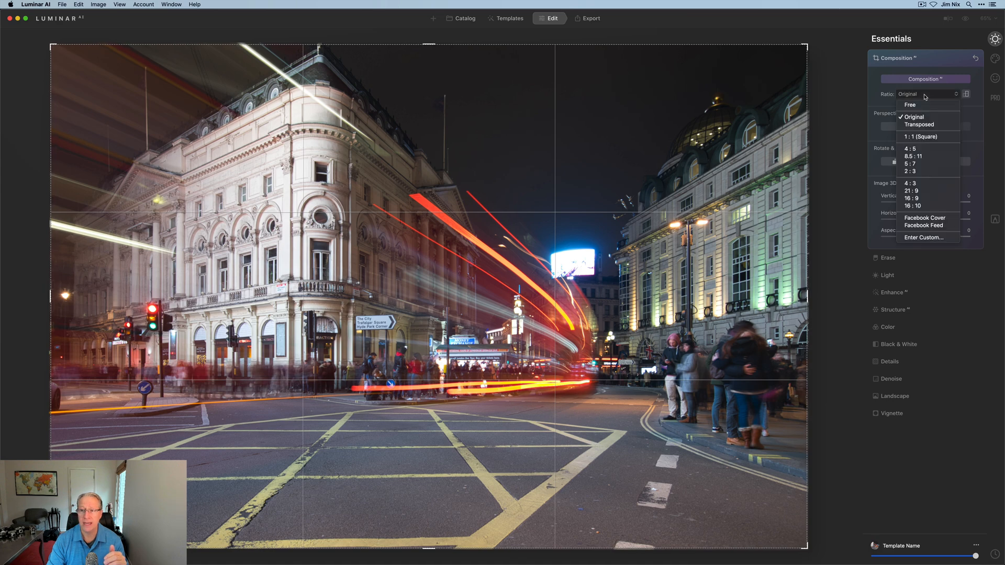
click(911, 198)
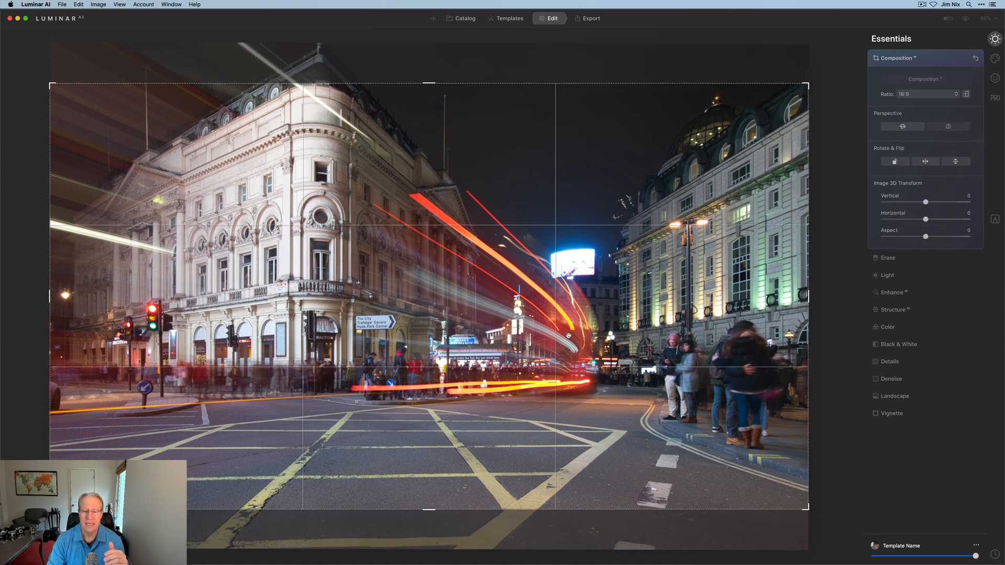
drag(569, 337, 567, 385)
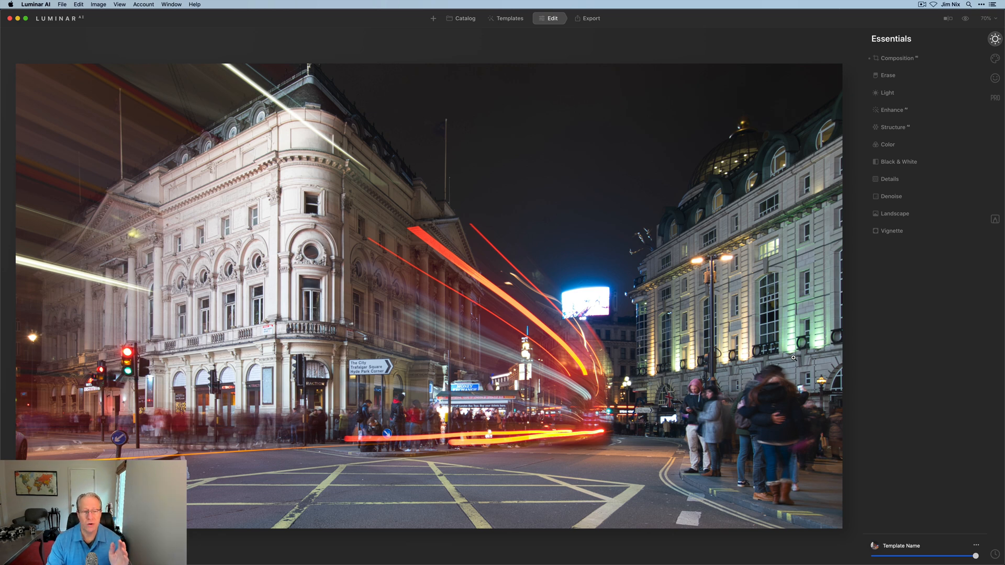
Step: Cool the photo's white balance with Light, setting Temperature to 3469 and Tint to 11
click(886, 94)
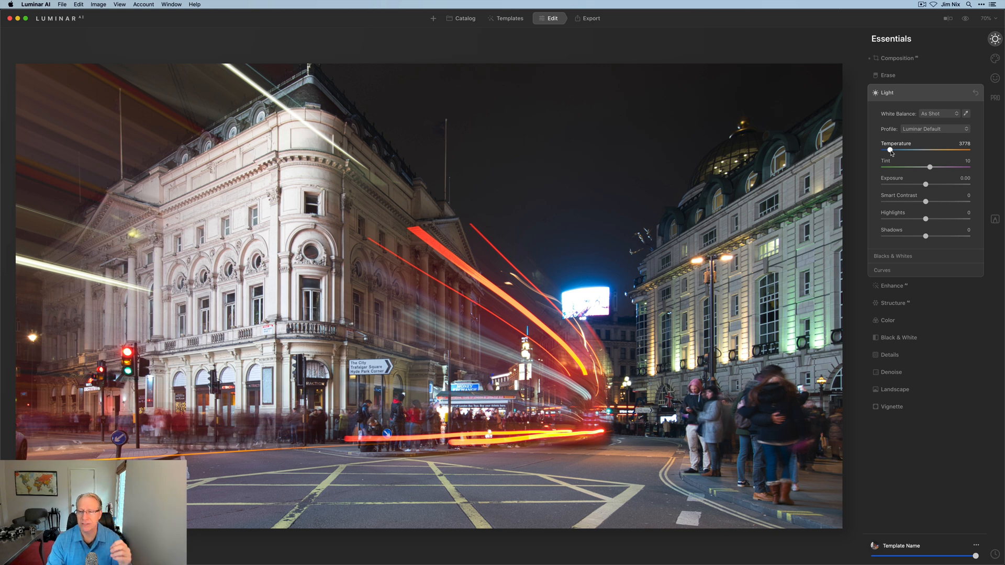
drag(891, 152, 889, 152)
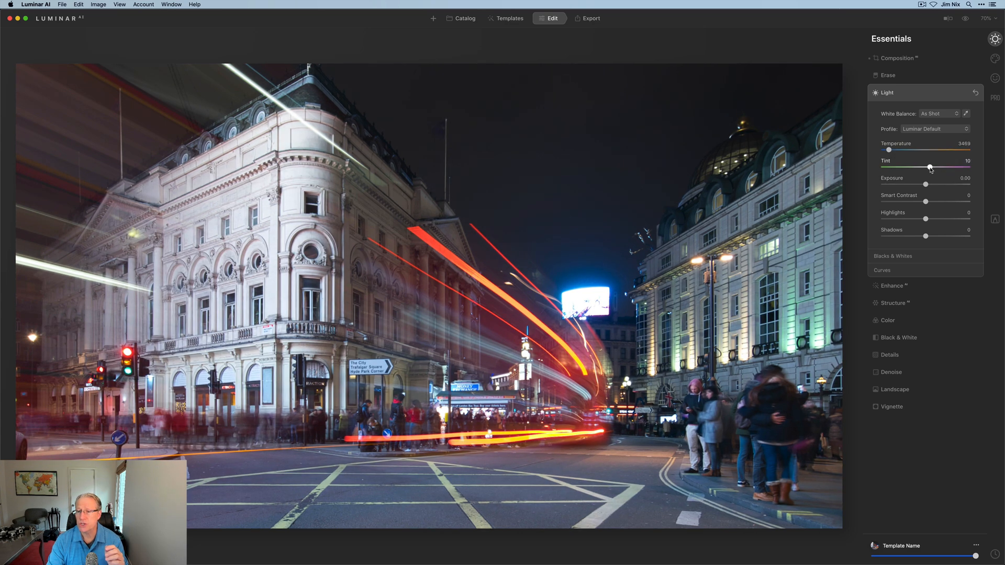
drag(931, 169, 932, 169)
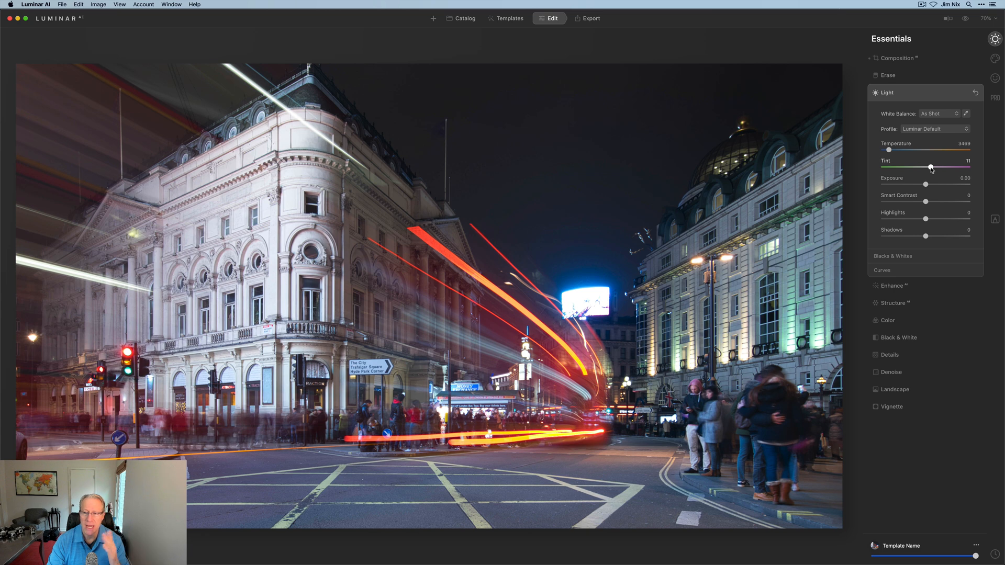
Step: Set Smart Contrast to 38 and Highlights to -82, and compare the edited photo with the original
drag(925, 201, 943, 200)
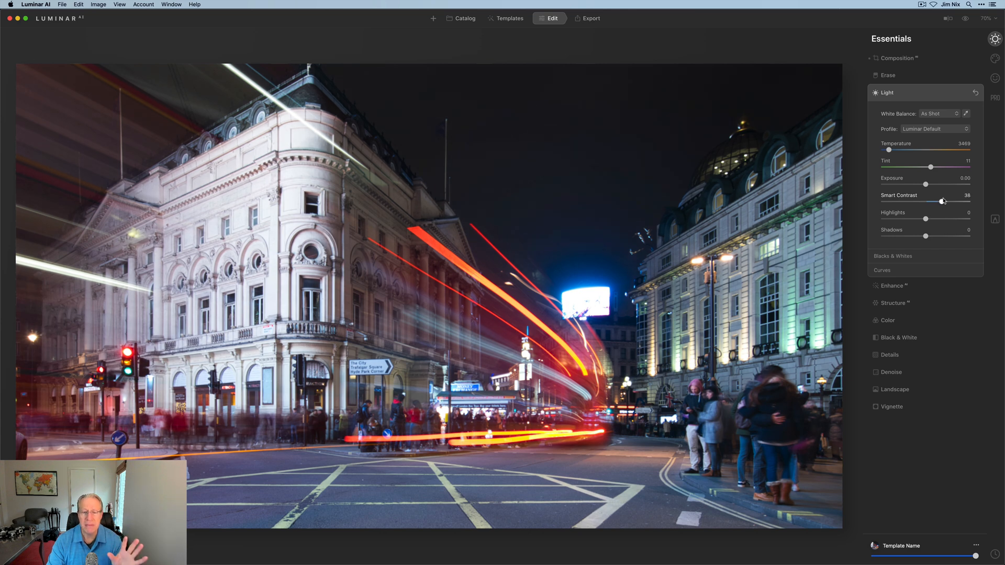
drag(926, 220, 890, 221)
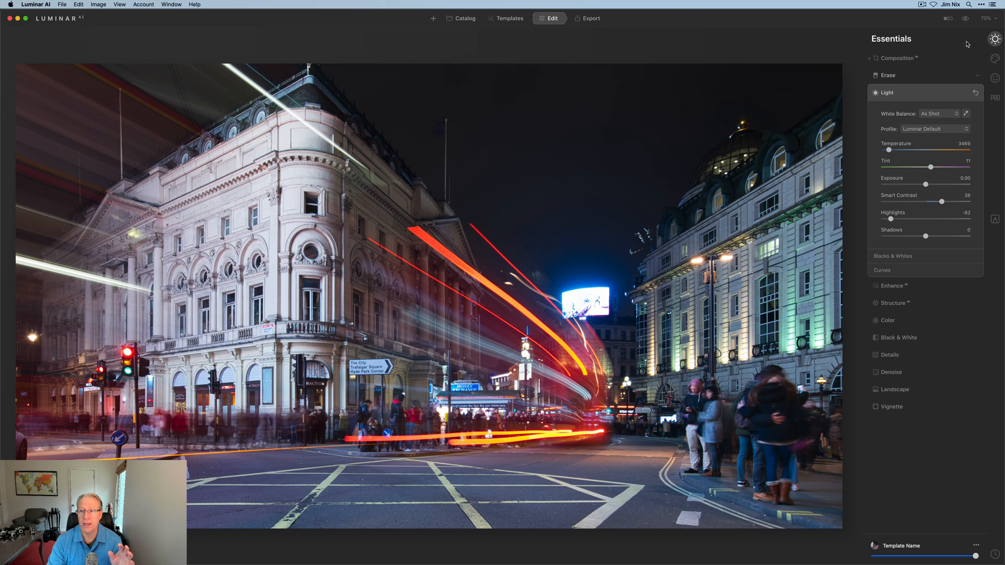
click(965, 18)
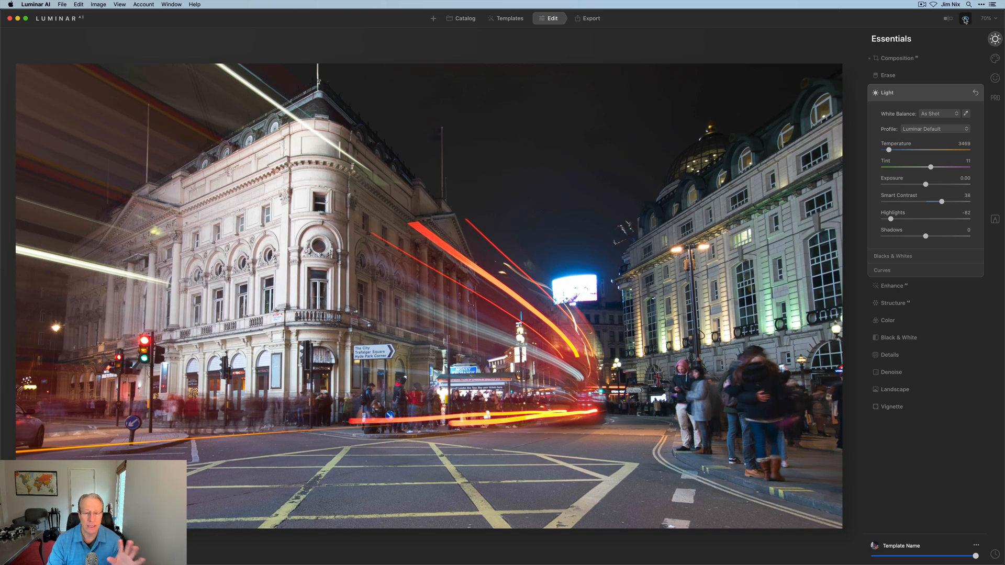
click(965, 20)
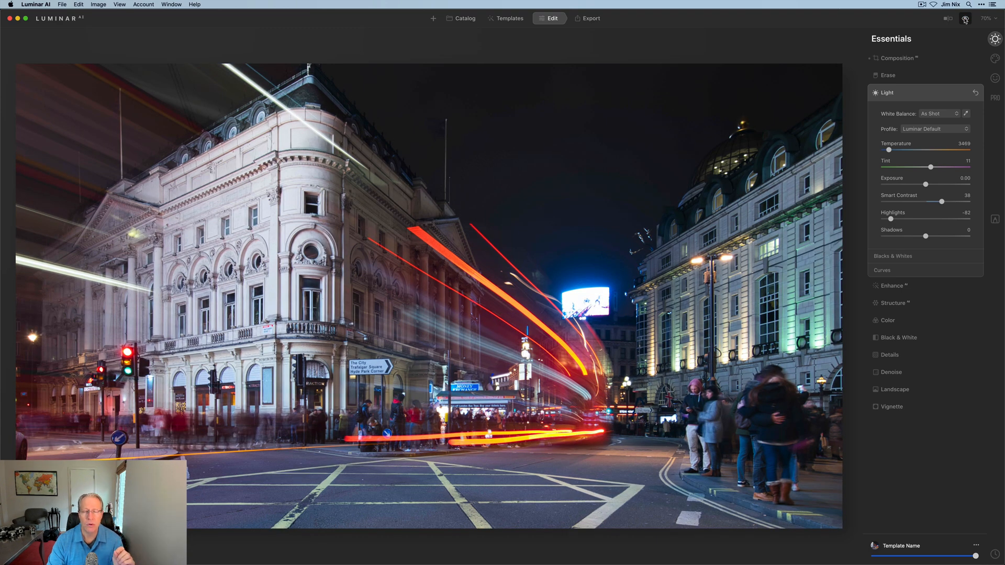
Step: Bring out detail across the photo by setting the Structure amount to 35
click(905, 290)
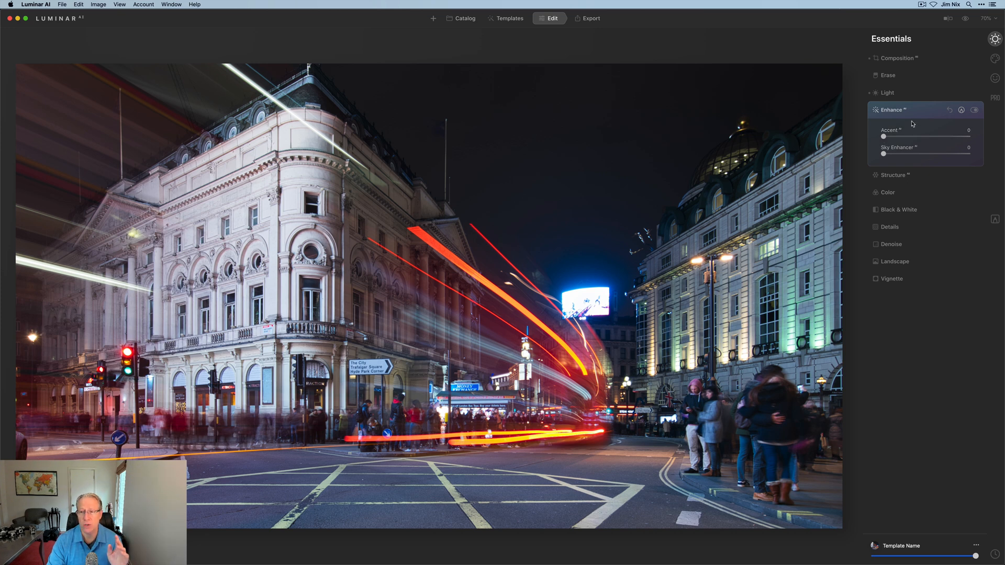
click(895, 175)
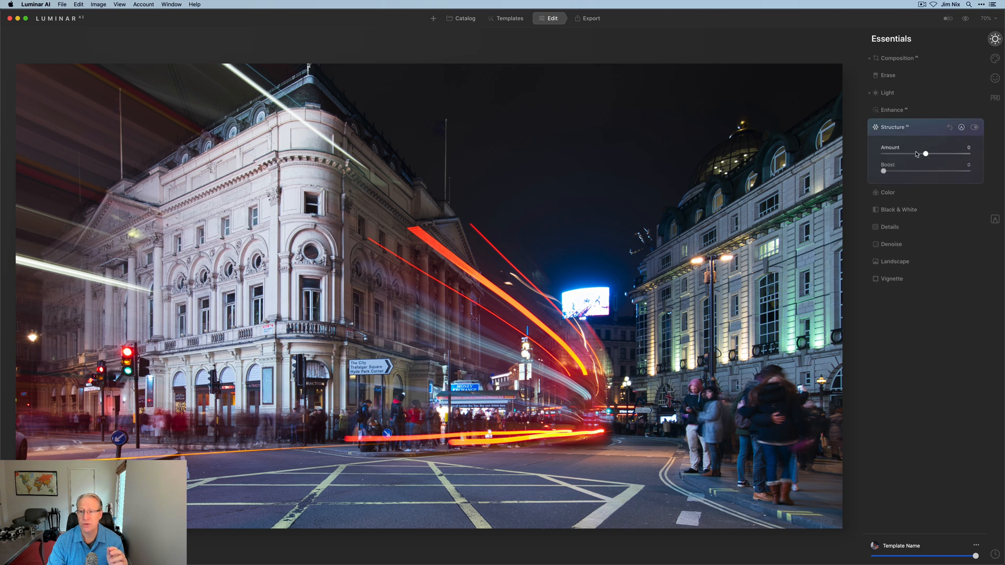
drag(925, 154, 942, 155)
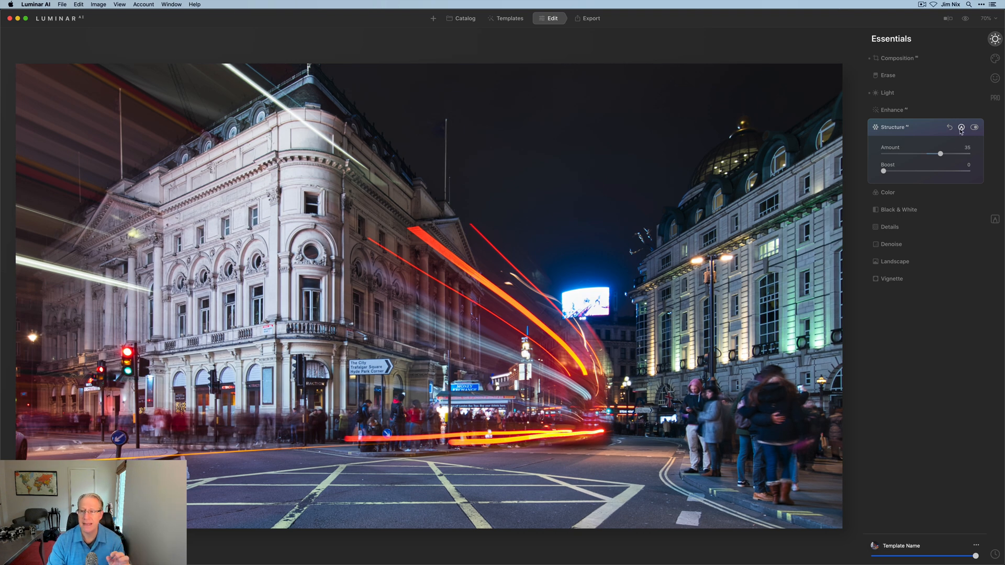
Step: Erase the Structure effect from the night sky with a paint mask using a soft brush
click(961, 128)
click(947, 167)
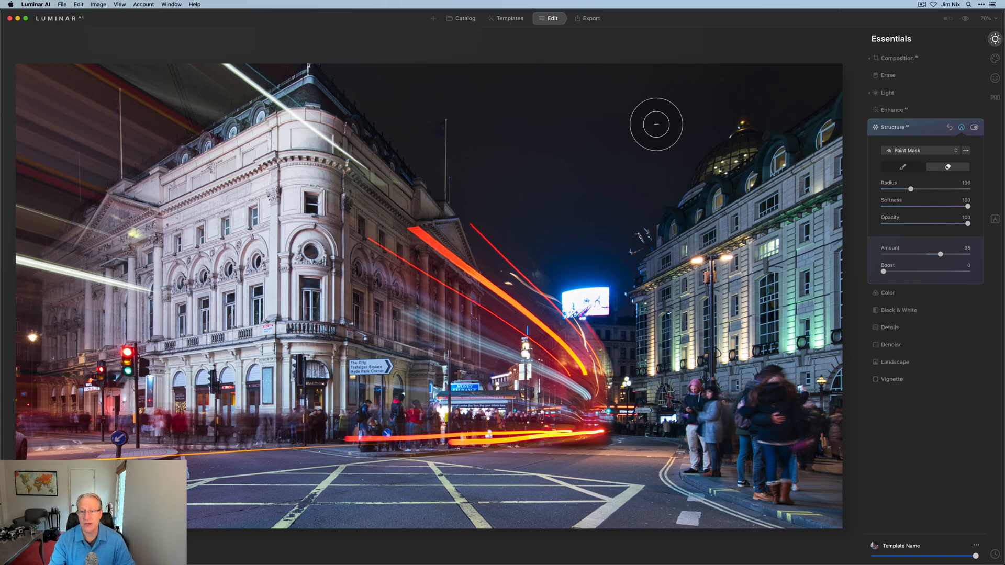
key(bracketright)
mouse_move(668, 108)
mouse_down()
mouse_move(749, 73)
mouse_move(825, 80)
mouse_move(769, 117)
mouse_move(739, 99)
mouse_move(773, 75)
mouse_move(832, 66)
mouse_move(703, 102)
mouse_move(705, 122)
mouse_move(642, 205)
mouse_move(572, 252)
mouse_move(533, 255)
mouse_move(593, 205)
mouse_move(538, 205)
mouse_move(534, 241)
mouse_move(353, 84)
mouse_move(590, 61)
mouse_move(611, 147)
mouse_move(622, 146)
mouse_move(412, 60)
mouse_move(381, 60)
mouse_up()
mouse_move(310, 49)
mouse_down()
mouse_move(271, 51)
mouse_move(247, 64)
mouse_move(275, 60)
mouse_move(144, 132)
mouse_move(57, 208)
mouse_move(26, 219)
mouse_move(107, 156)
mouse_move(30, 131)
mouse_move(70, 137)
mouse_move(23, 193)
mouse_move(17, 61)
mouse_move(208, 63)
mouse_move(123, 102)
mouse_move(28, 120)
mouse_move(108, 96)
mouse_move(10, 78)
mouse_up()
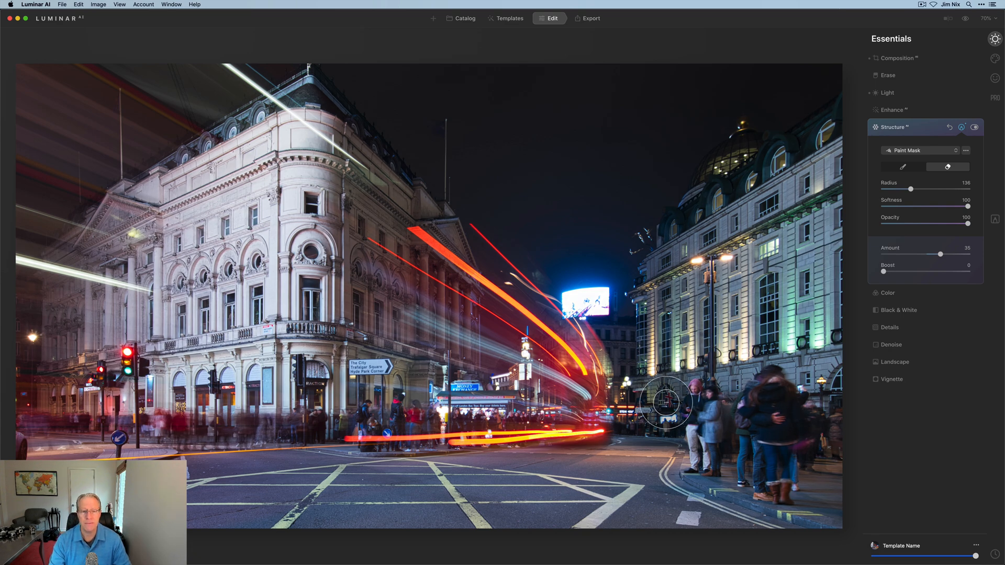
click(666, 403)
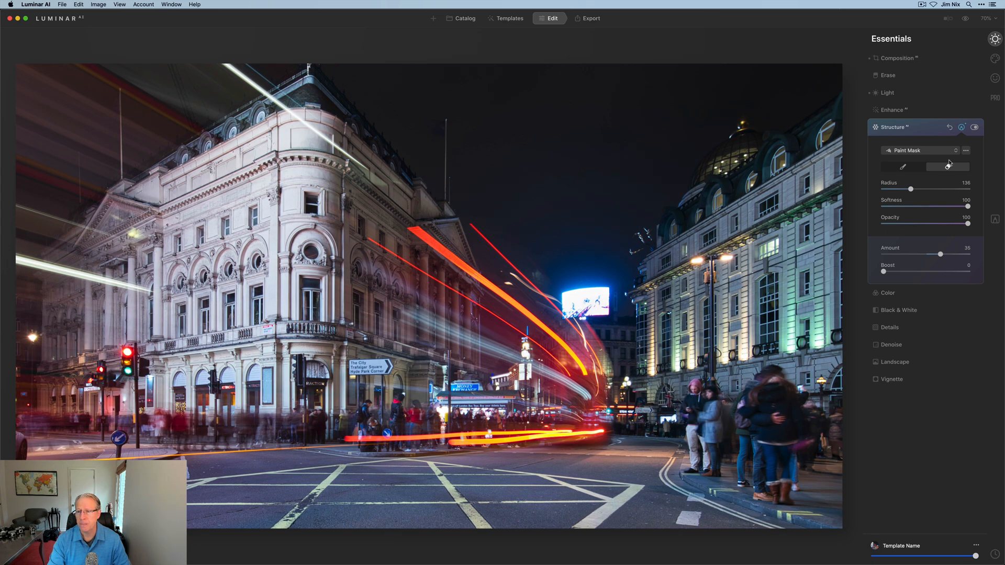
click(932, 131)
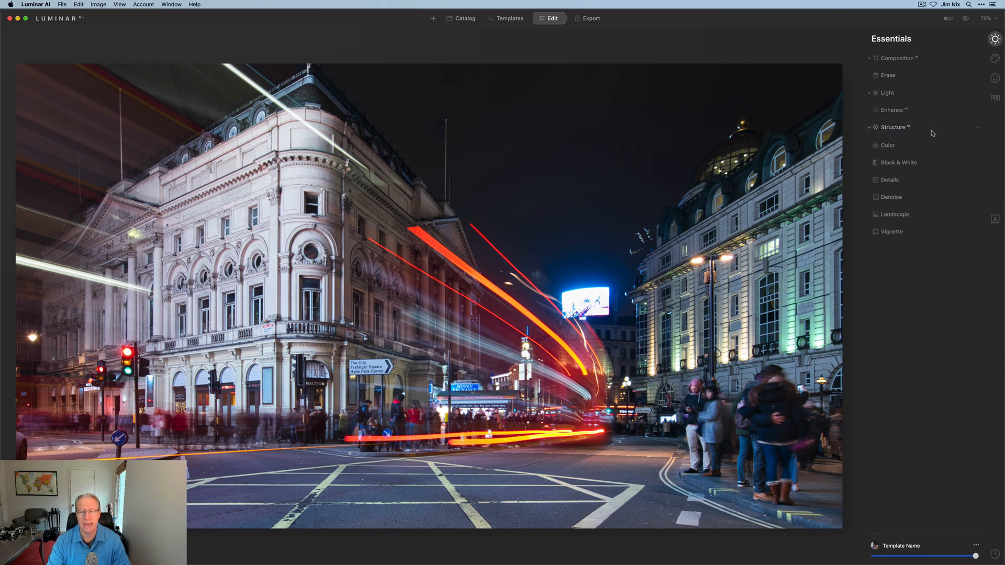
Step: Adjust the photo's Color, setting Vibrance to 11 and the HSL luminance of Blue to -77
click(908, 147)
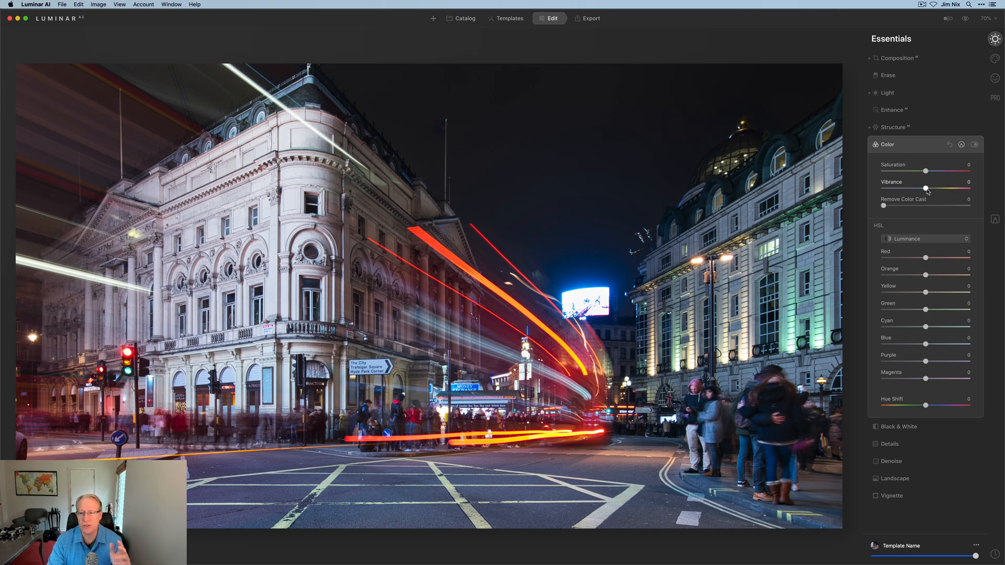
drag(925, 188, 932, 189)
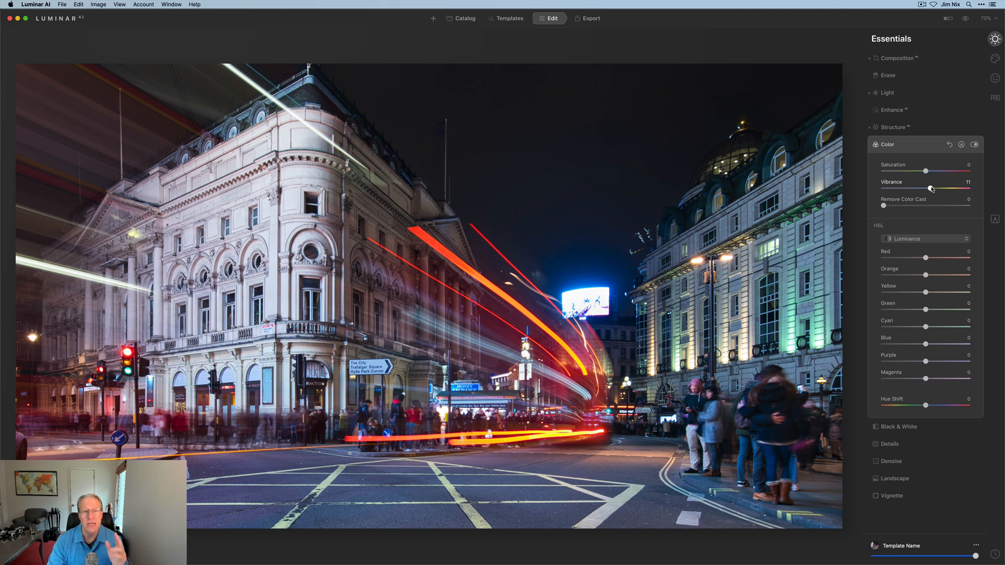
click(915, 242)
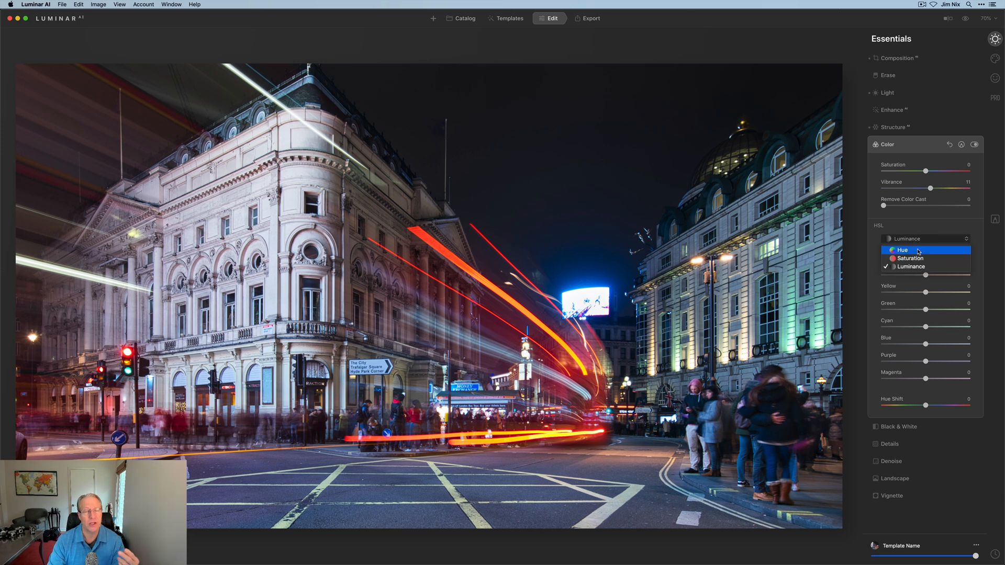
click(913, 266)
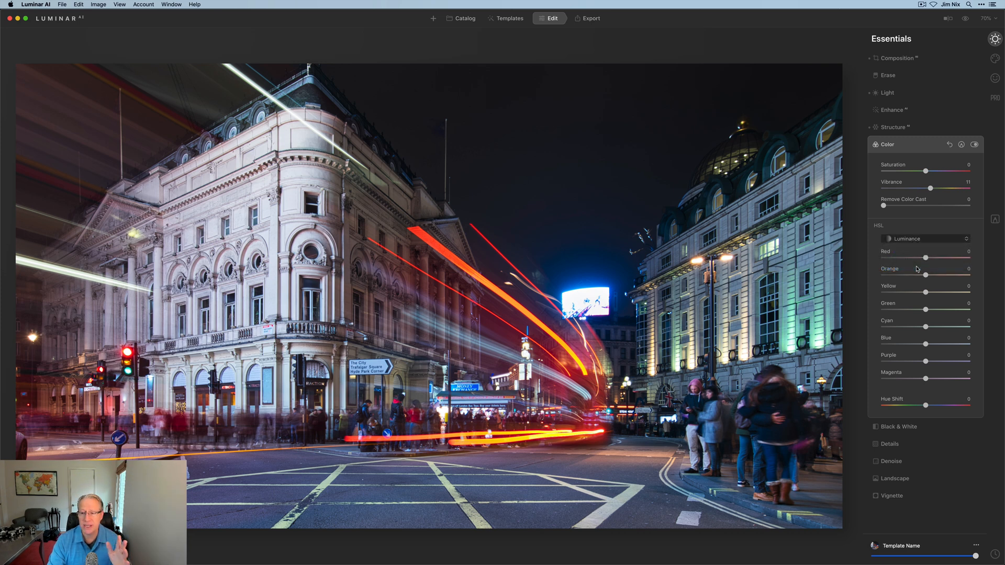
drag(925, 344, 892, 347)
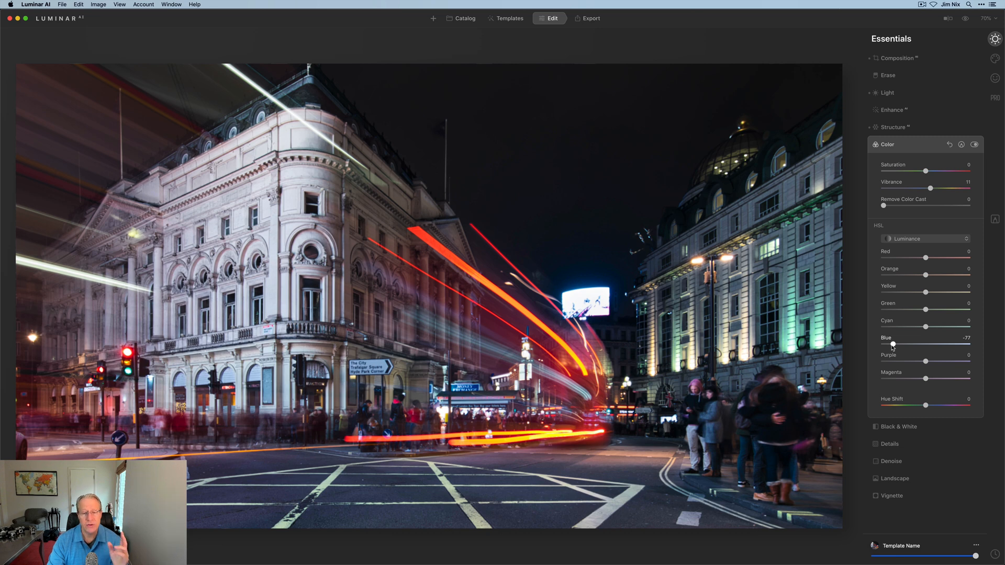
Step: Compare the photo with and without the Color adjustments, checking the blue tones in the sky and around the bright billboard
click(973, 146)
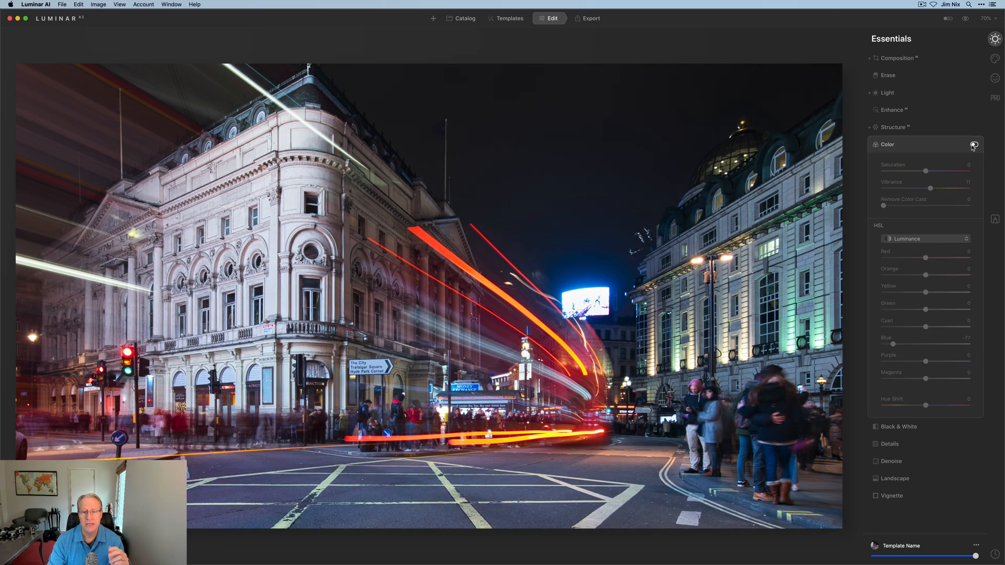
click(974, 145)
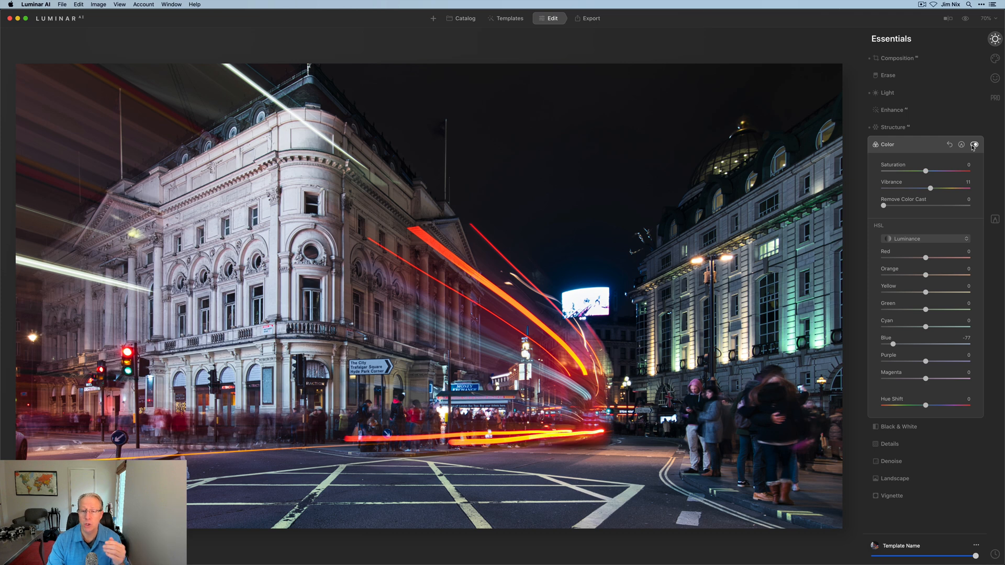
click(973, 146)
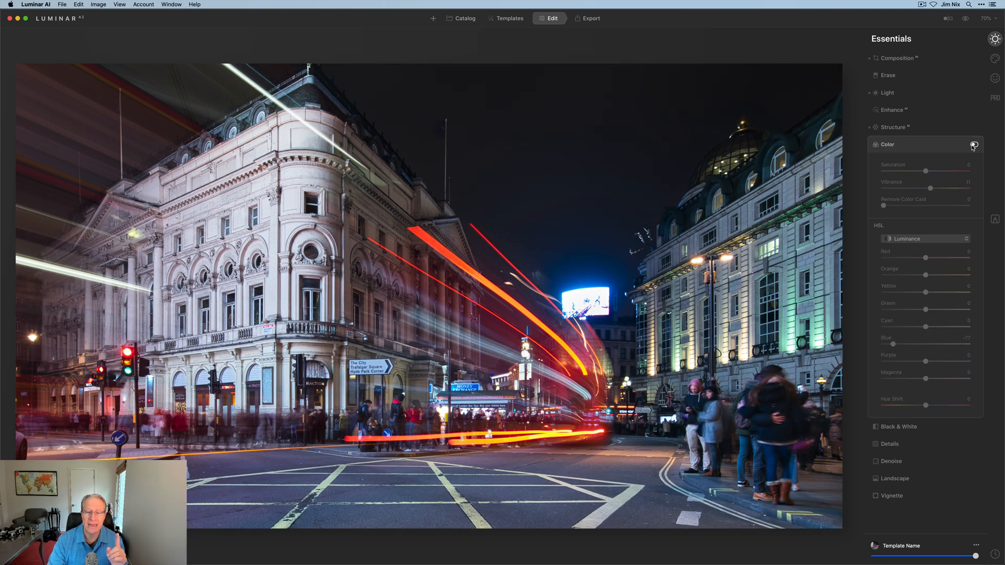
click(973, 146)
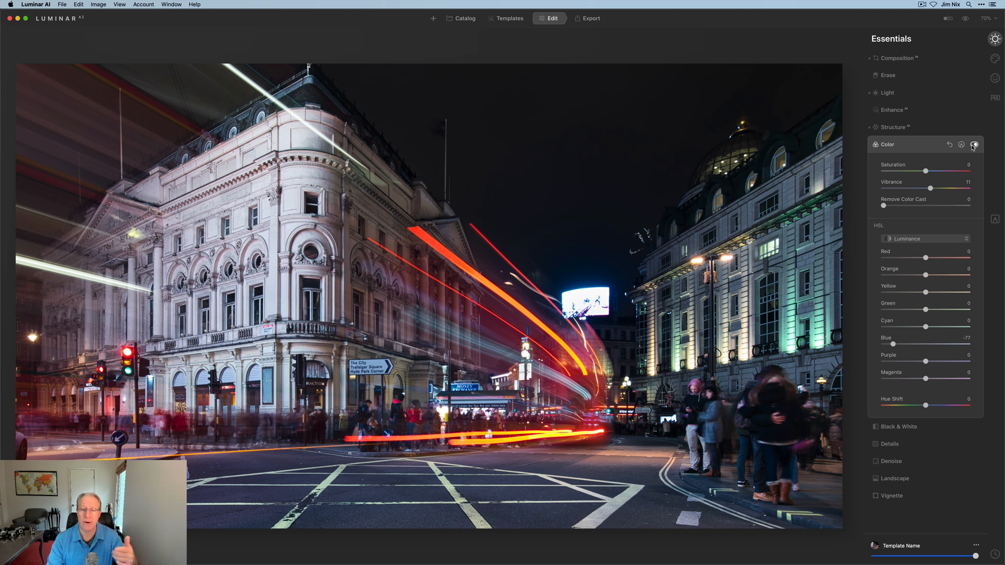
click(973, 145)
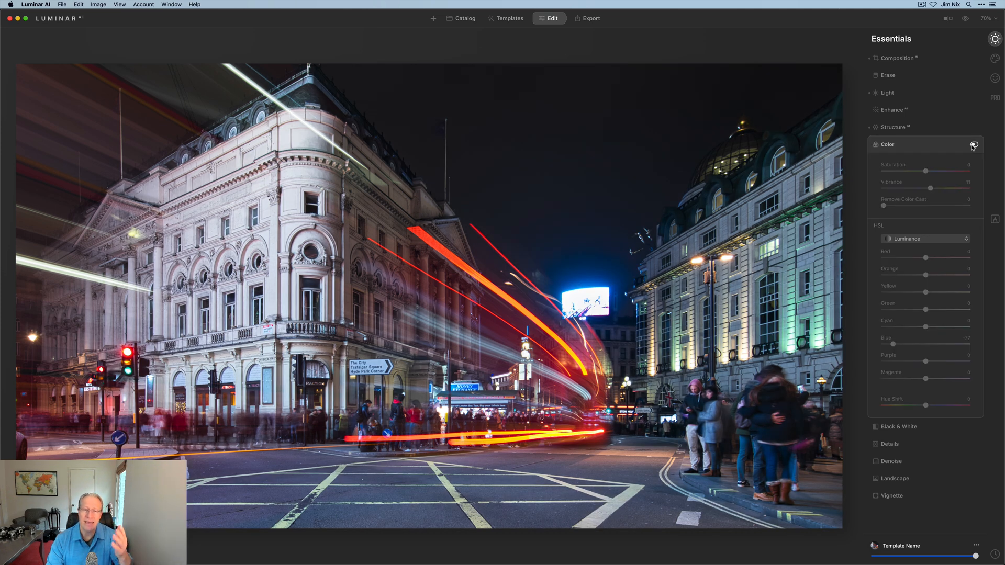
click(974, 145)
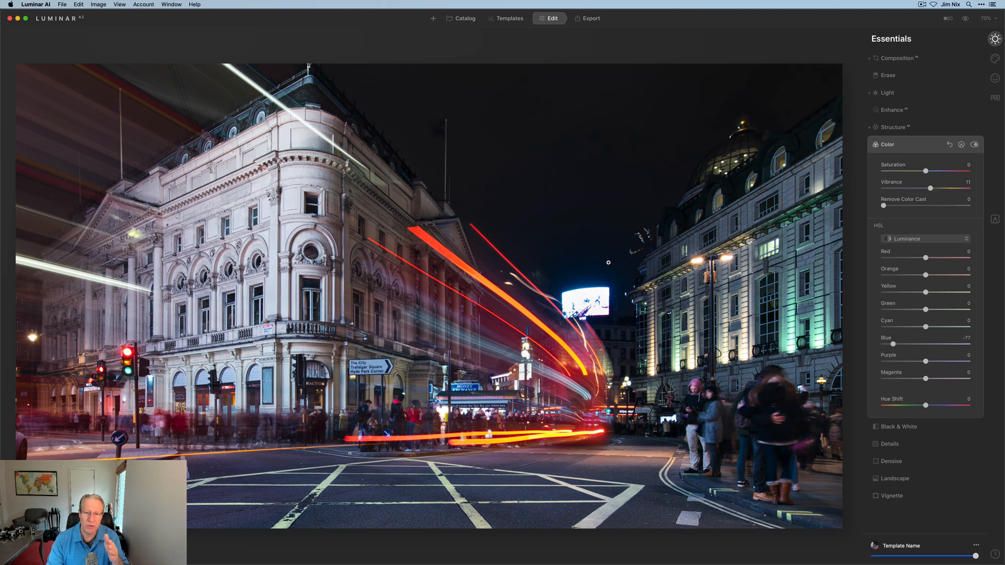
click(973, 145)
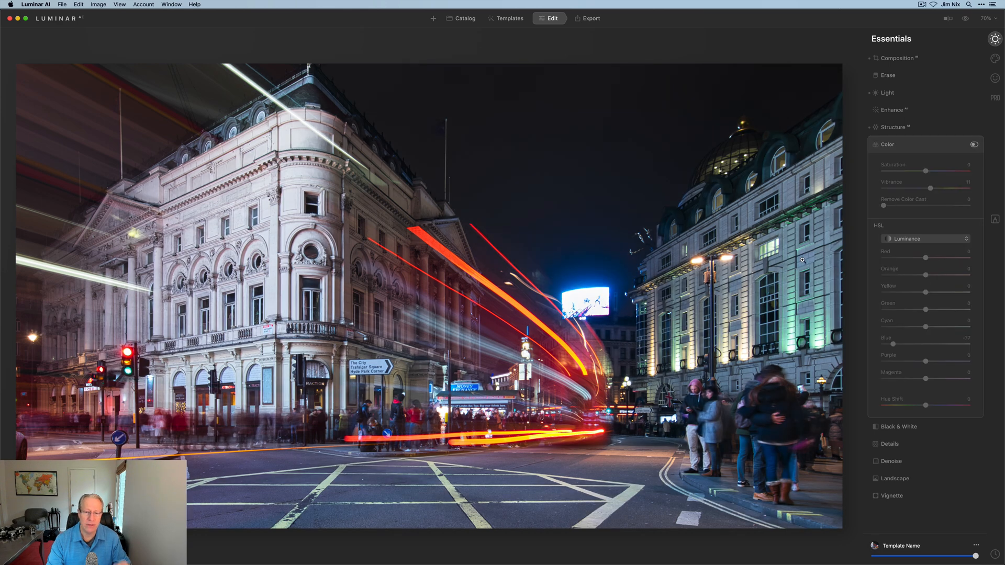
click(975, 145)
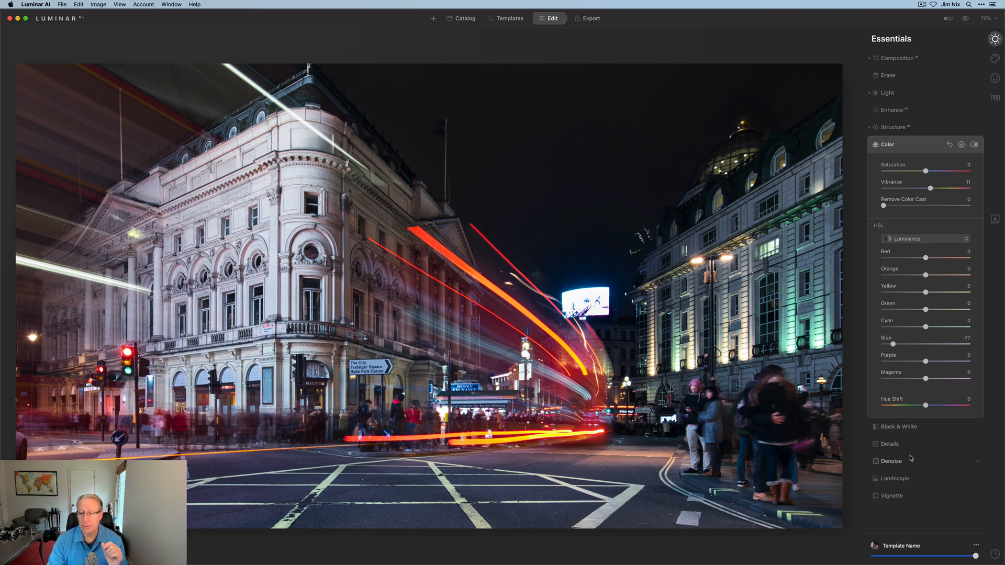
Step: Warm the photo with the Landscape adjustment by setting Golden Hour to 22
click(908, 478)
drag(883, 258, 903, 258)
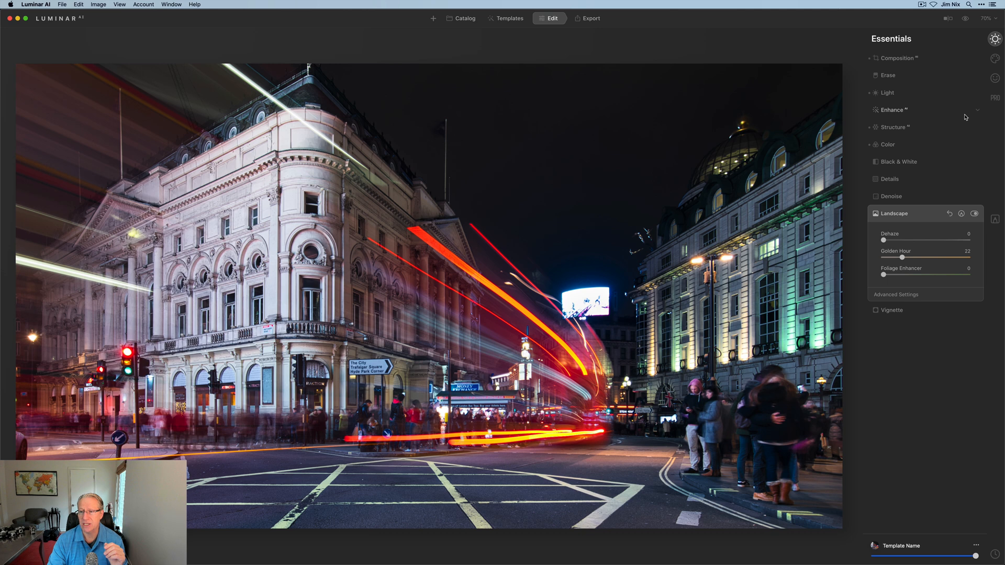
Step: Apply the Mystical effect with Amount 20 and compare the photo with and without it
click(994, 59)
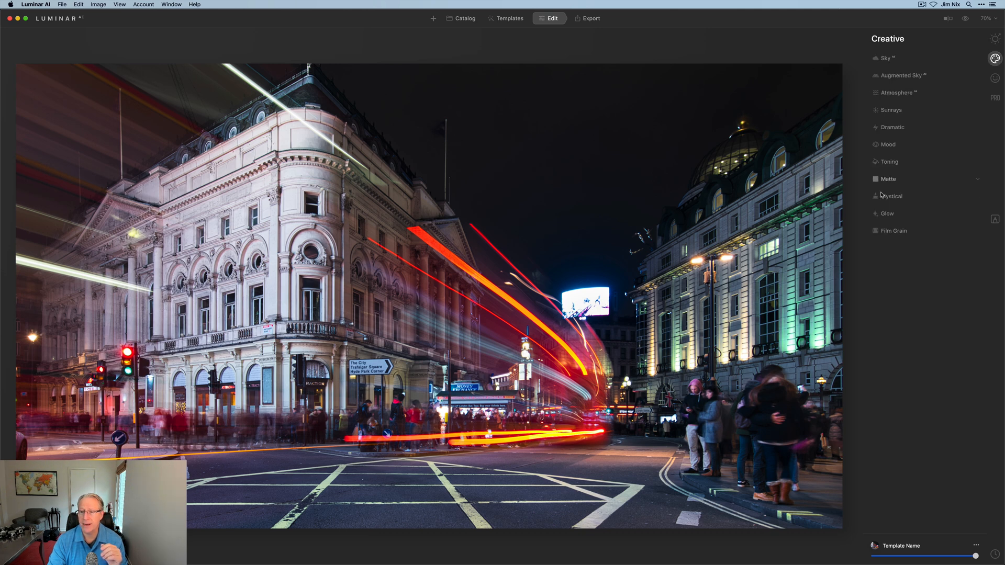
click(888, 197)
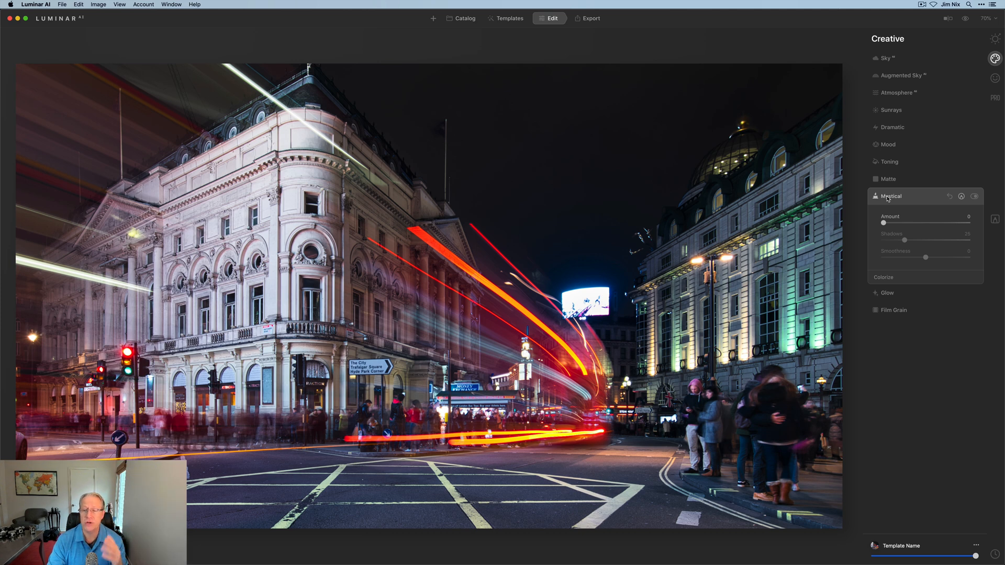
drag(883, 223, 900, 224)
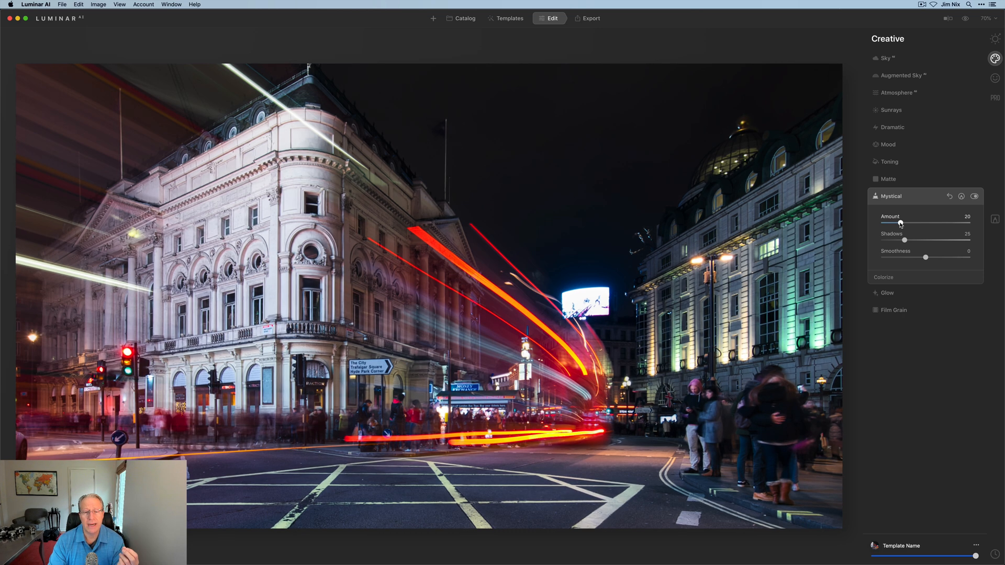
click(974, 197)
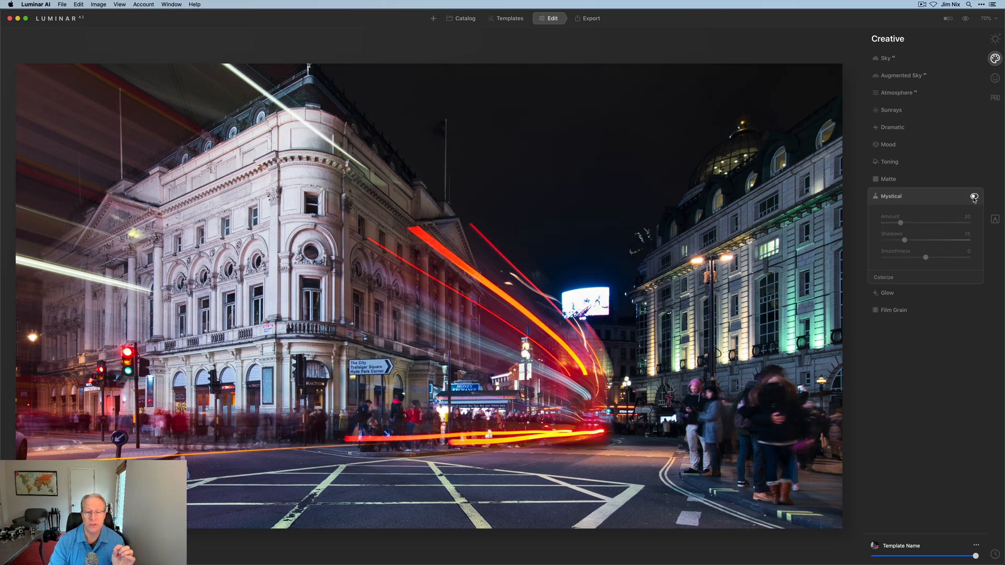
click(973, 197)
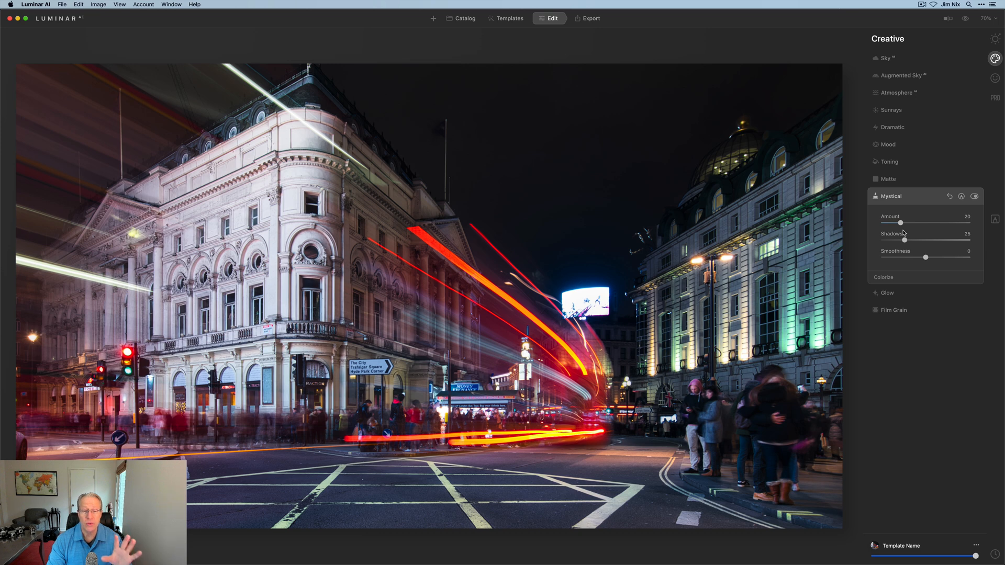
Step: Add a Basic local mask adjustment with Warmth 12, Exposure -0.43, Contrast 10 and AI Structure 66
click(995, 220)
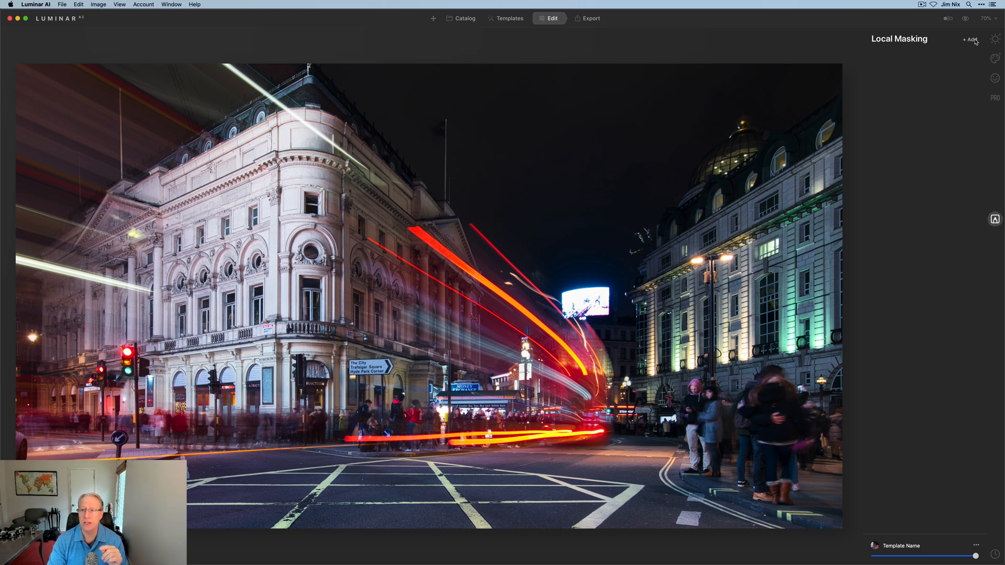
click(975, 41)
click(960, 49)
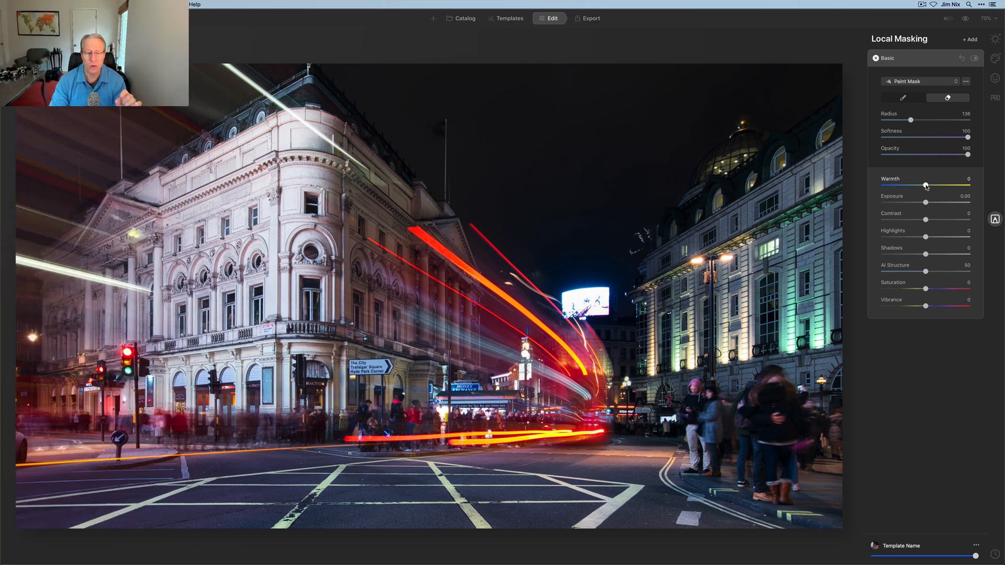
drag(926, 186, 931, 186)
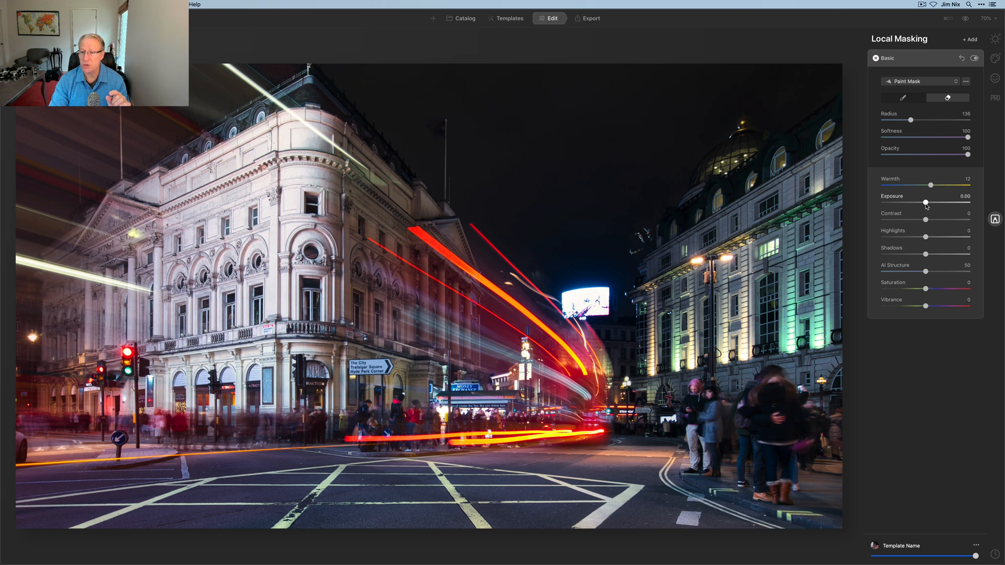
drag(926, 206, 922, 206)
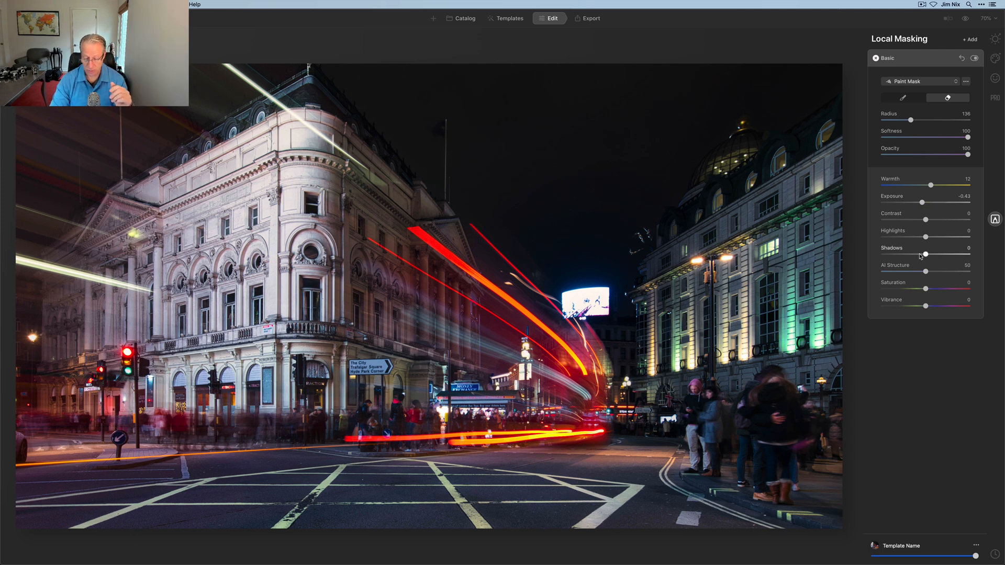
drag(925, 220, 932, 223)
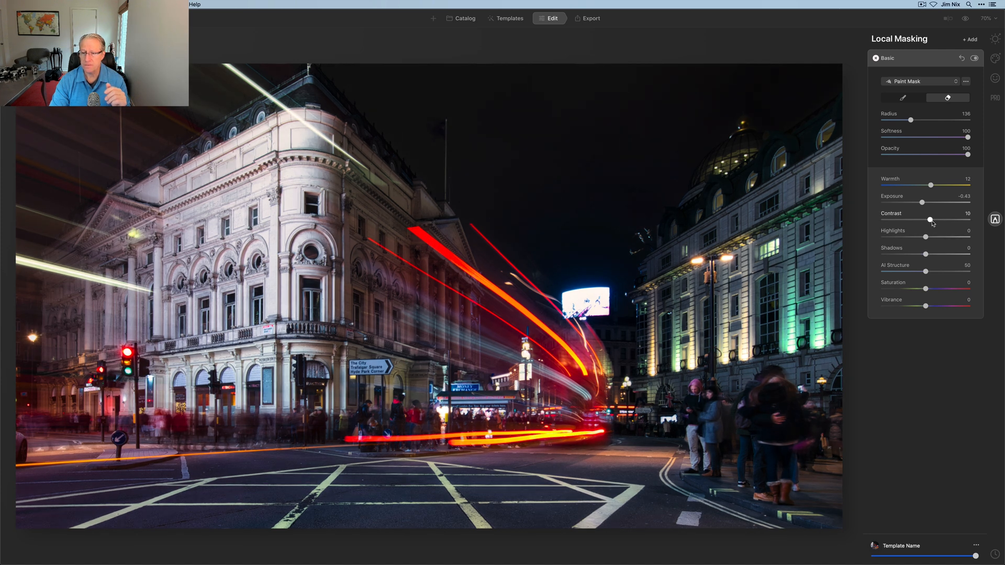
drag(925, 271, 940, 273)
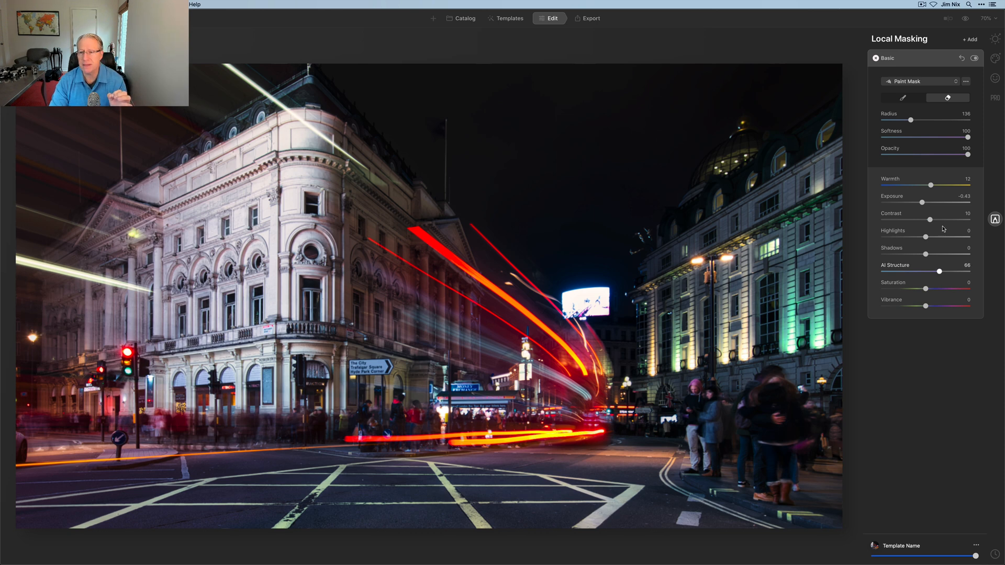
Step: Limit the Basic local adjustment to the street in the foreground with a Gradient Mask, placing its transition around the light trails at road level
click(936, 83)
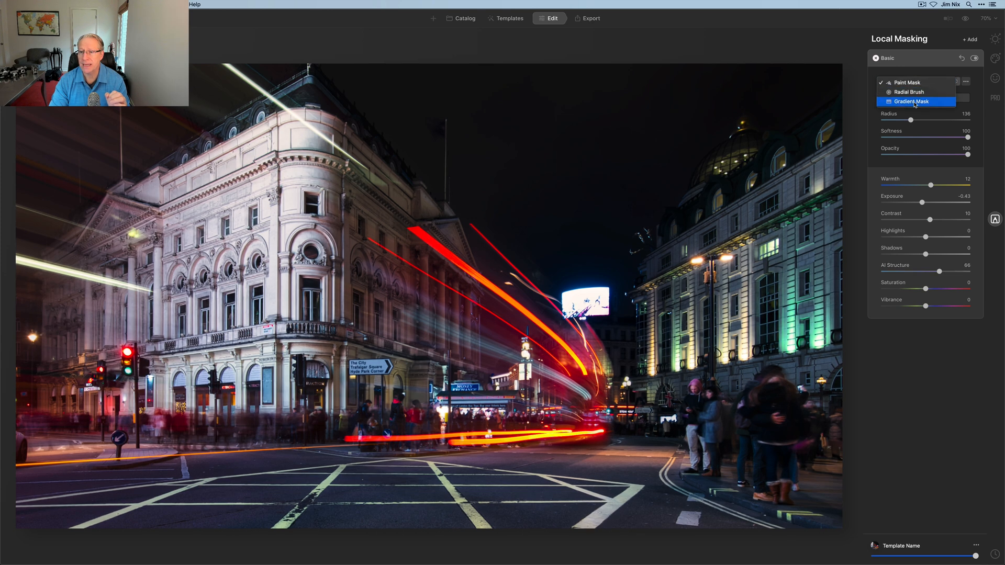
click(934, 101)
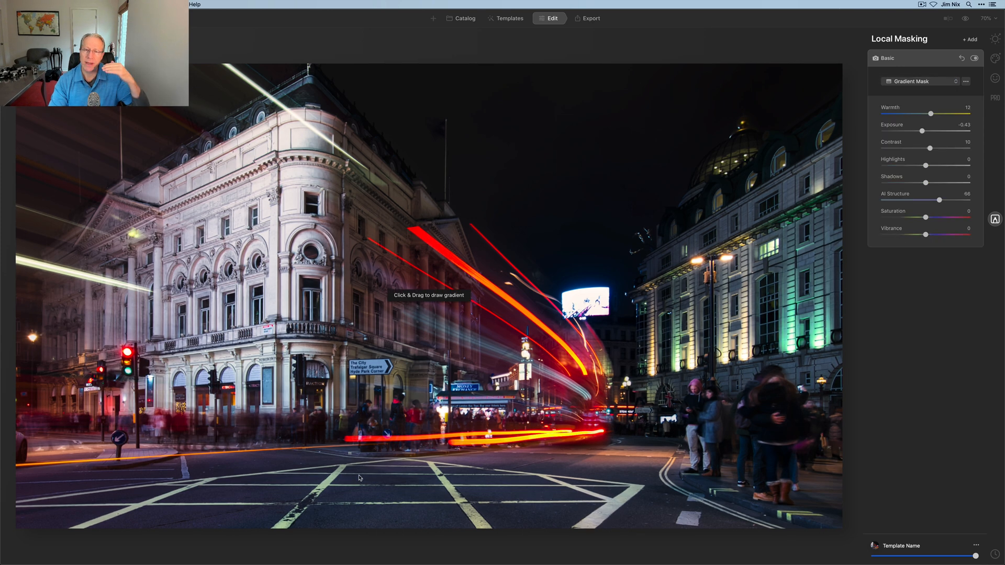
drag(424, 476, 426, 434)
drag(493, 437, 494, 421)
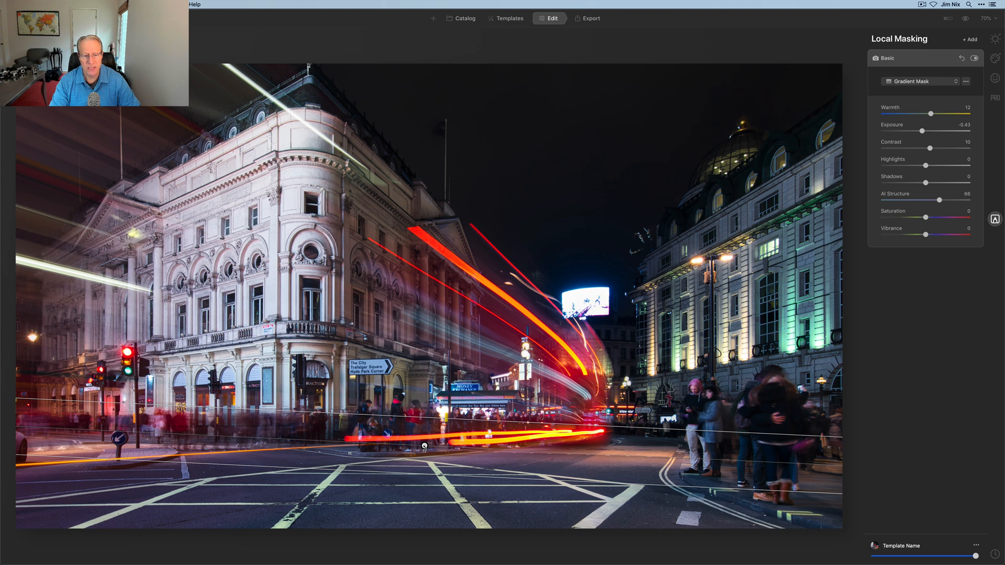
drag(424, 446, 425, 451)
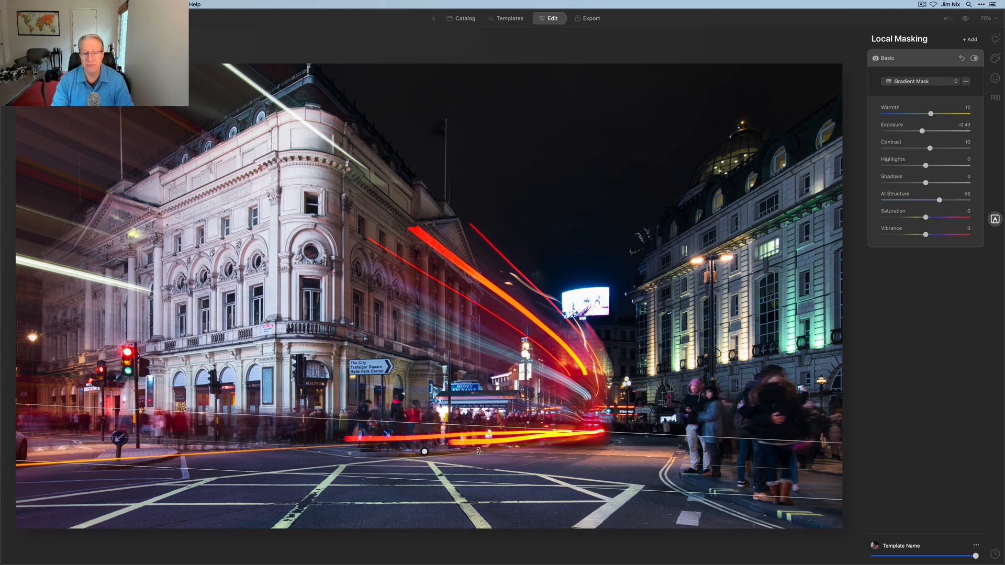
mouse_move(478, 450)
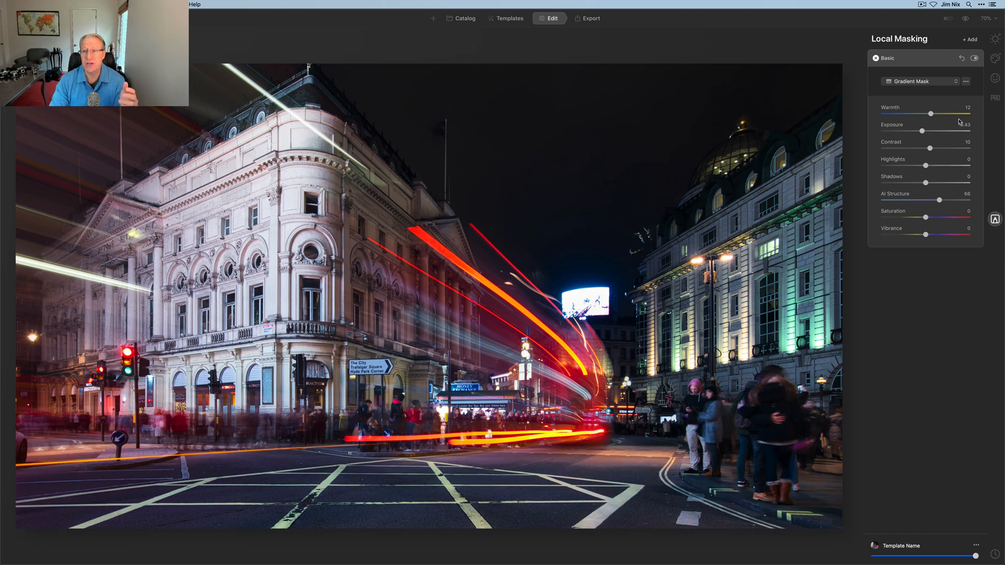
Step: Compare the edited photo with the original, first as a full image and then in a split before/after view across the building
click(994, 39)
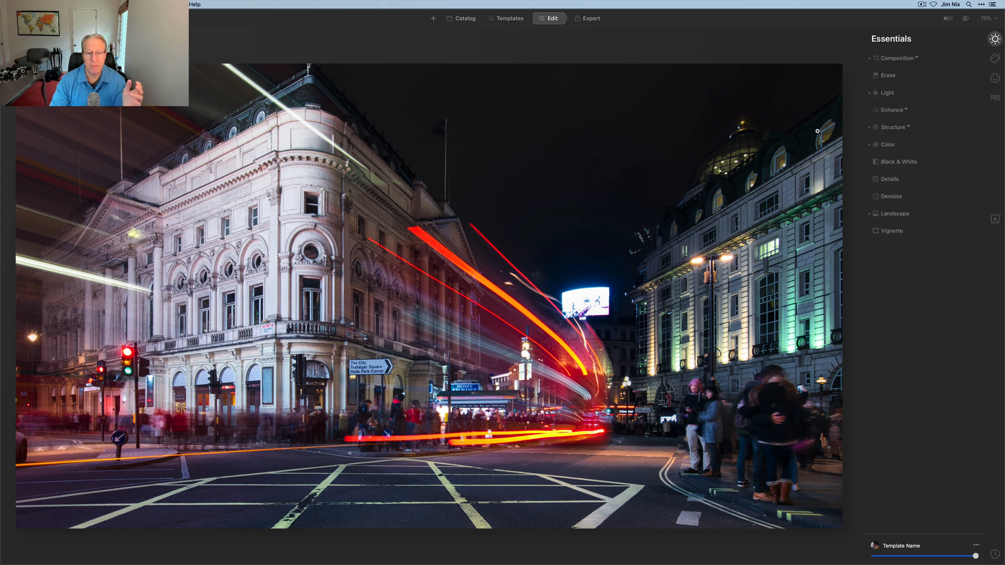
click(965, 20)
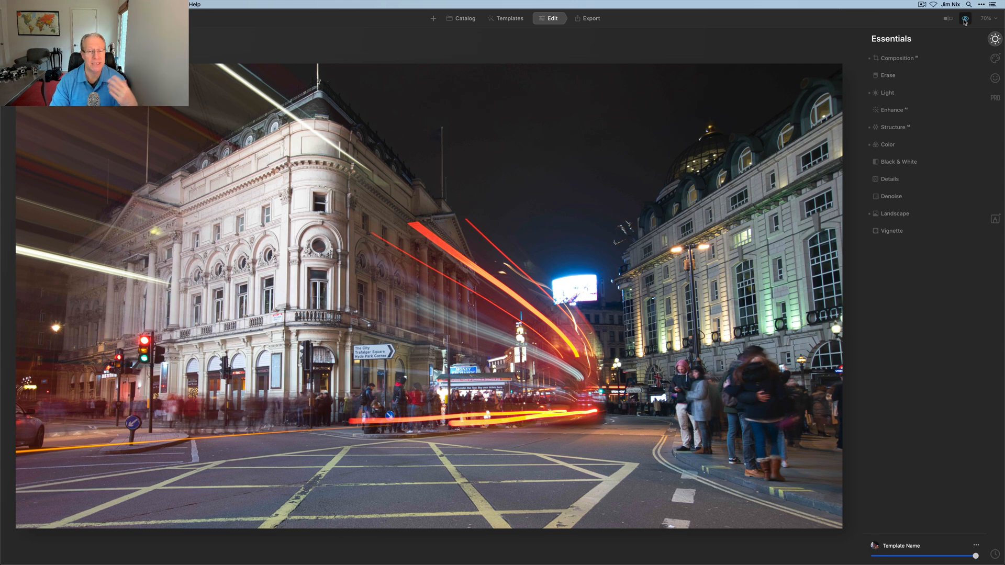
click(964, 20)
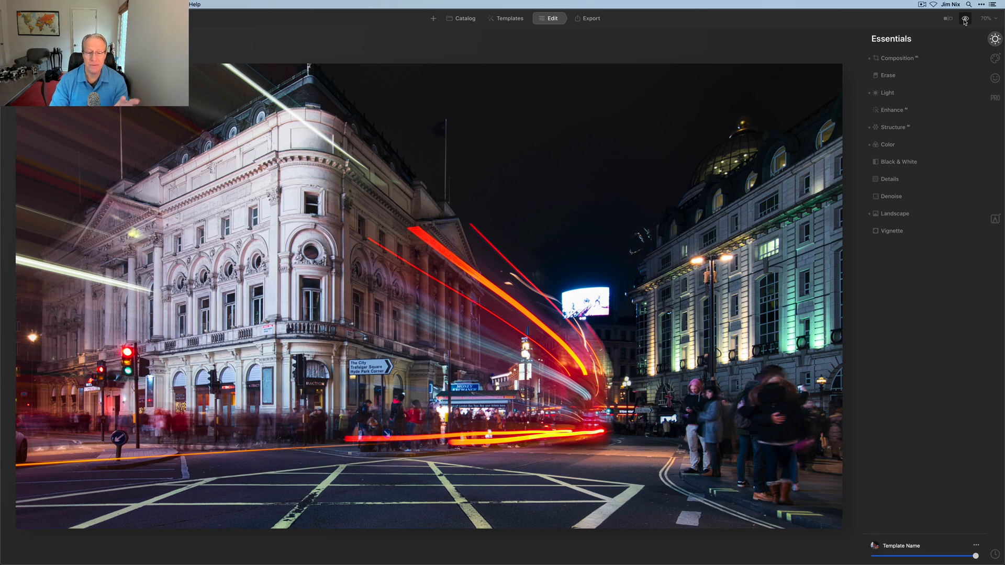
click(947, 19)
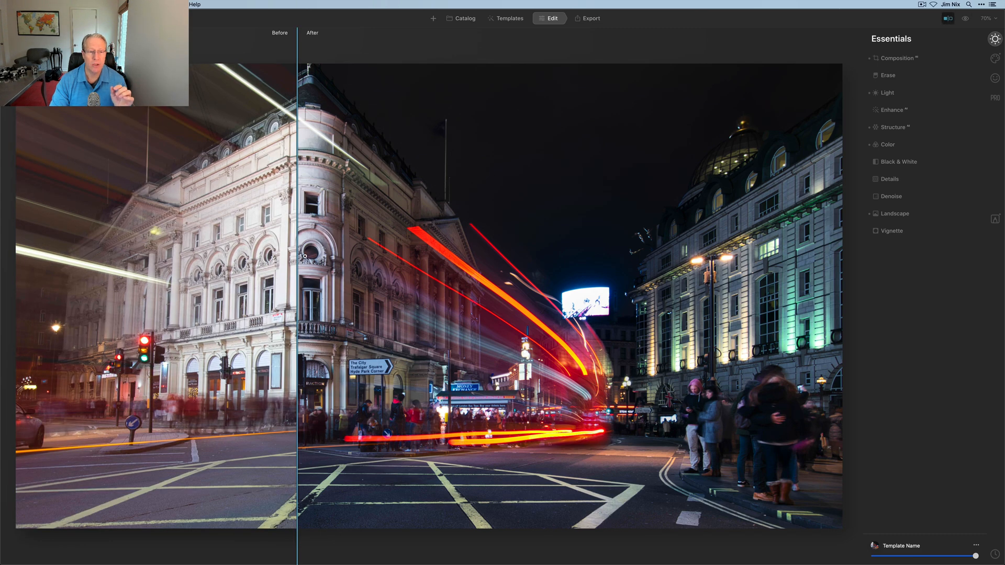
drag(298, 258, 356, 264)
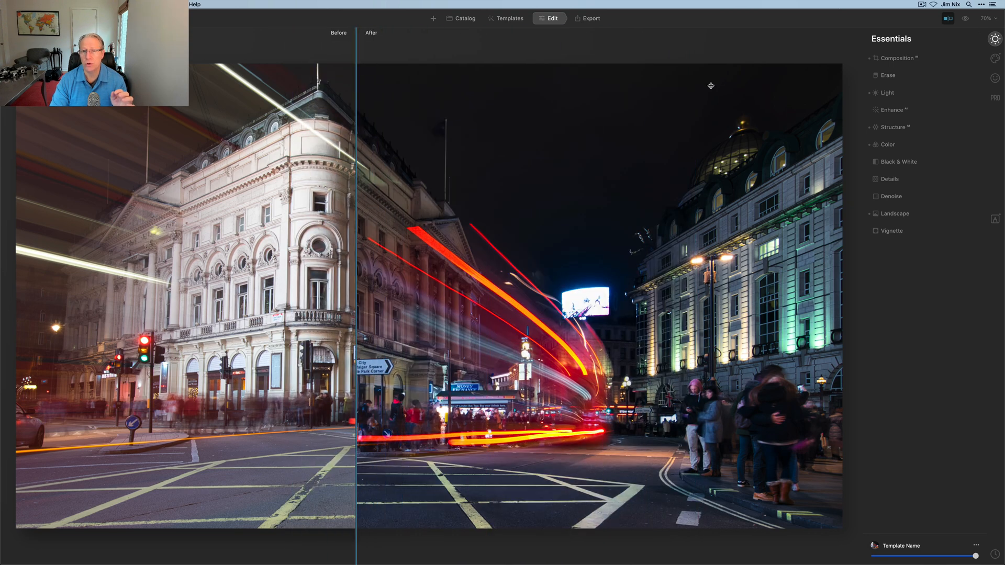
click(948, 19)
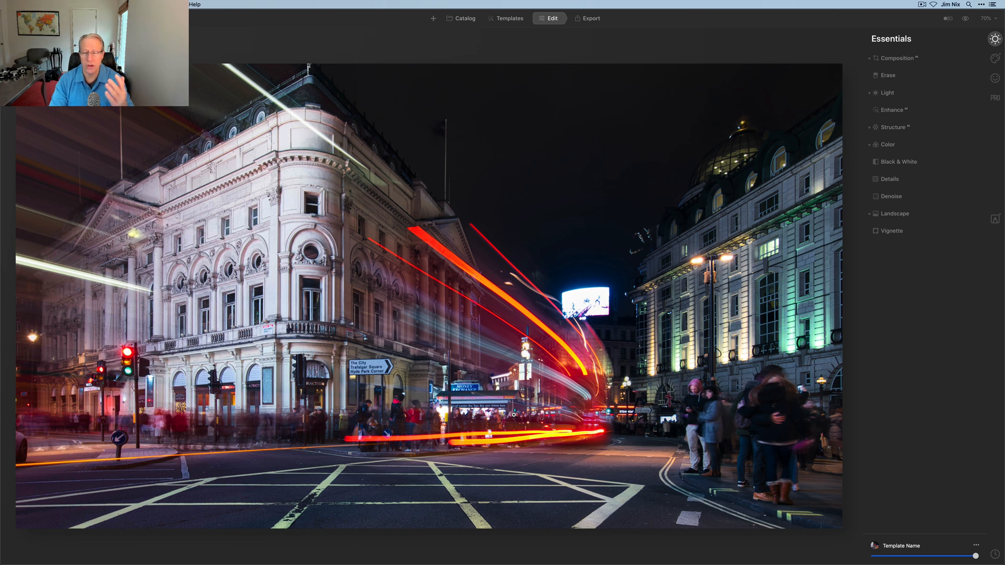
Step: Add a vignette with Amount -68, Size 33, Roundness -25, Feather 32 and Inner Light 25, and compare the photo with and without it
click(891, 231)
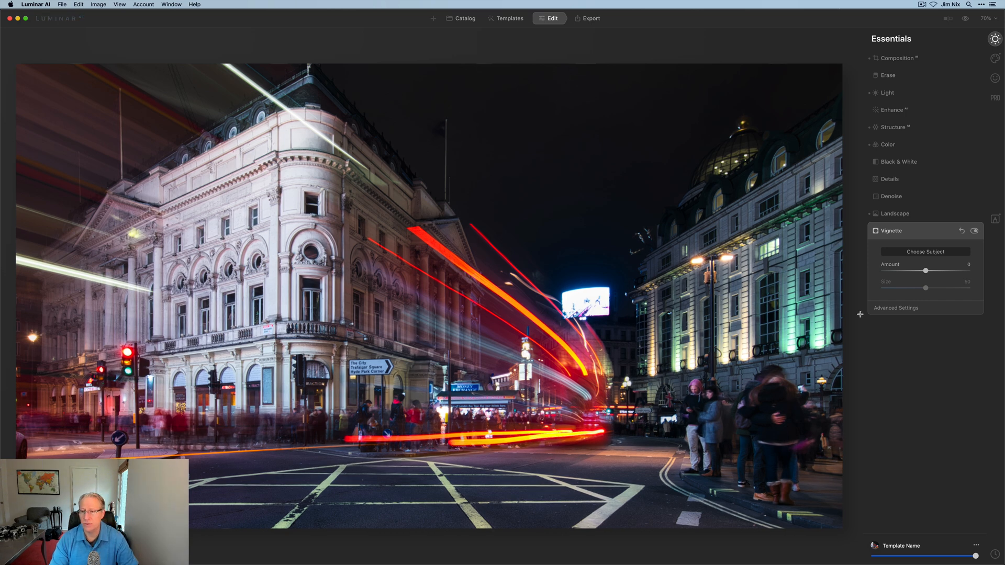
drag(925, 271, 911, 288)
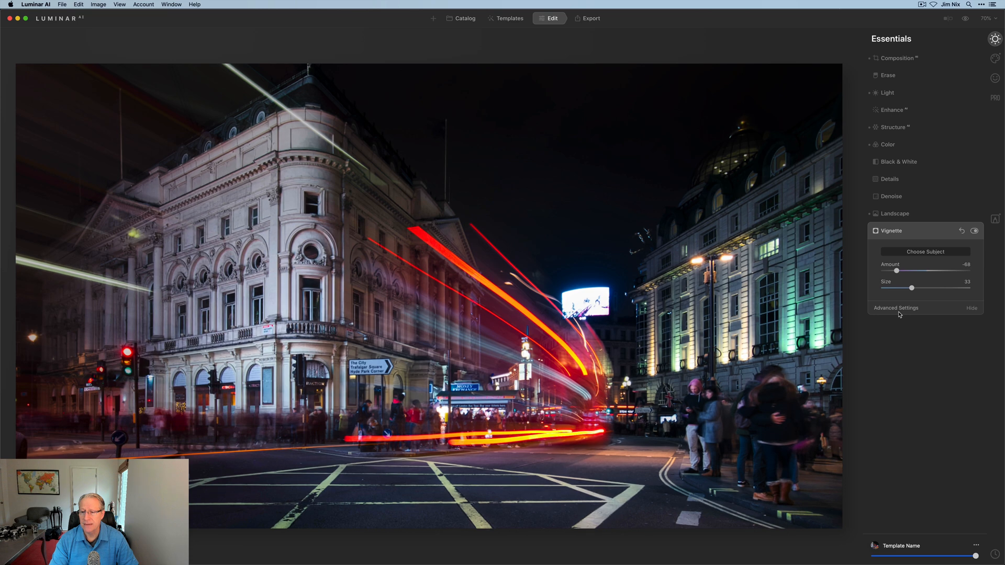
click(899, 311)
drag(884, 375, 907, 376)
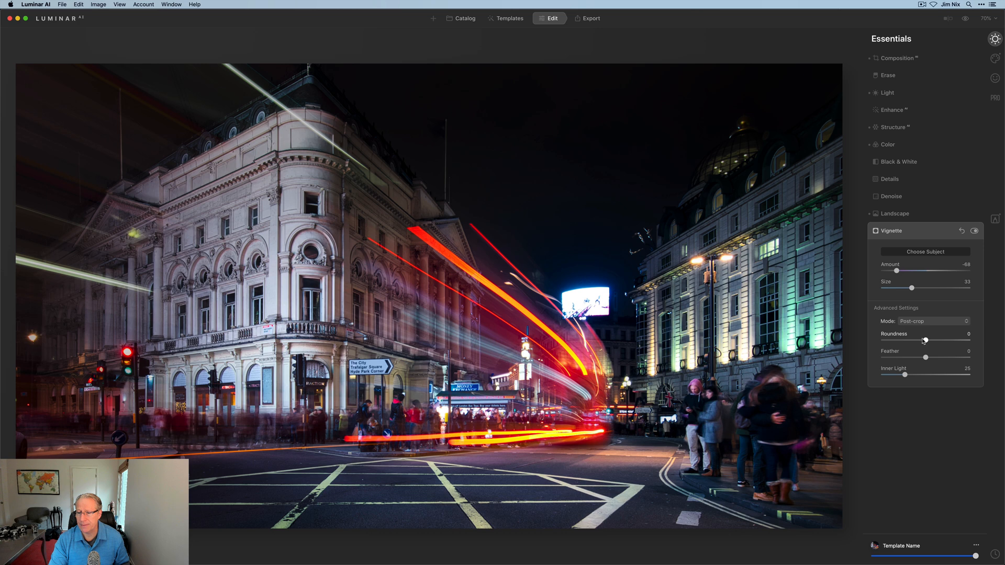
drag(925, 340, 941, 358)
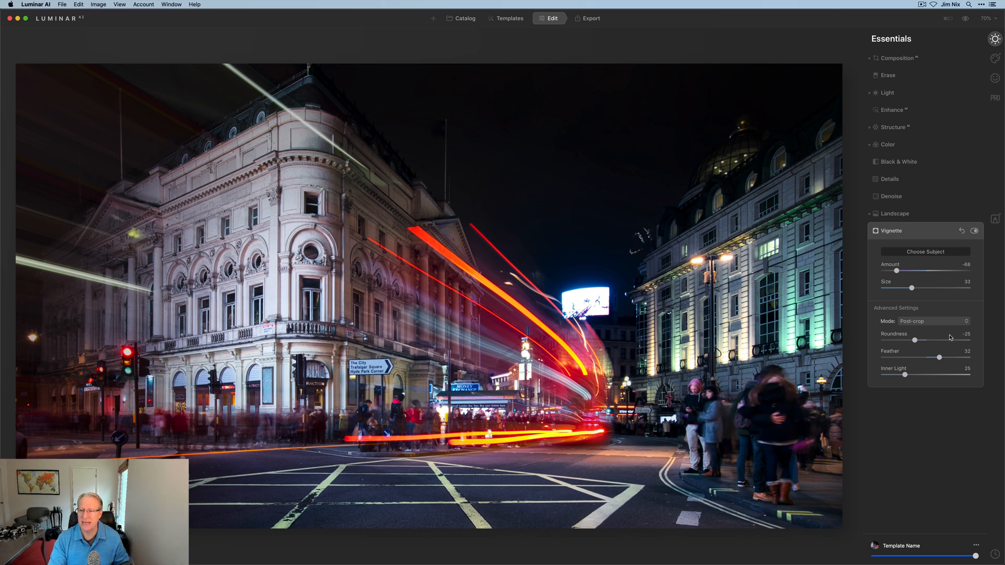
click(974, 232)
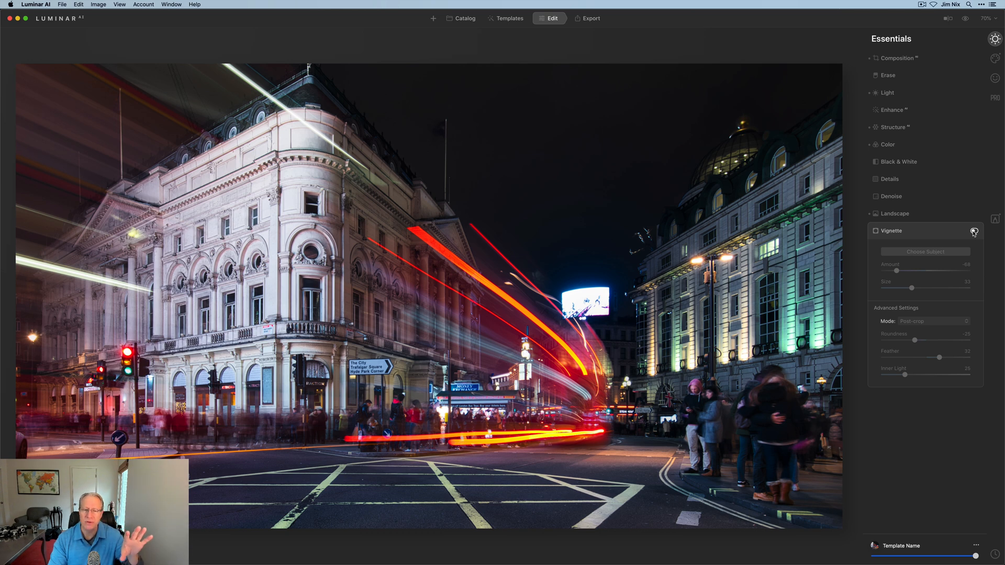
click(973, 231)
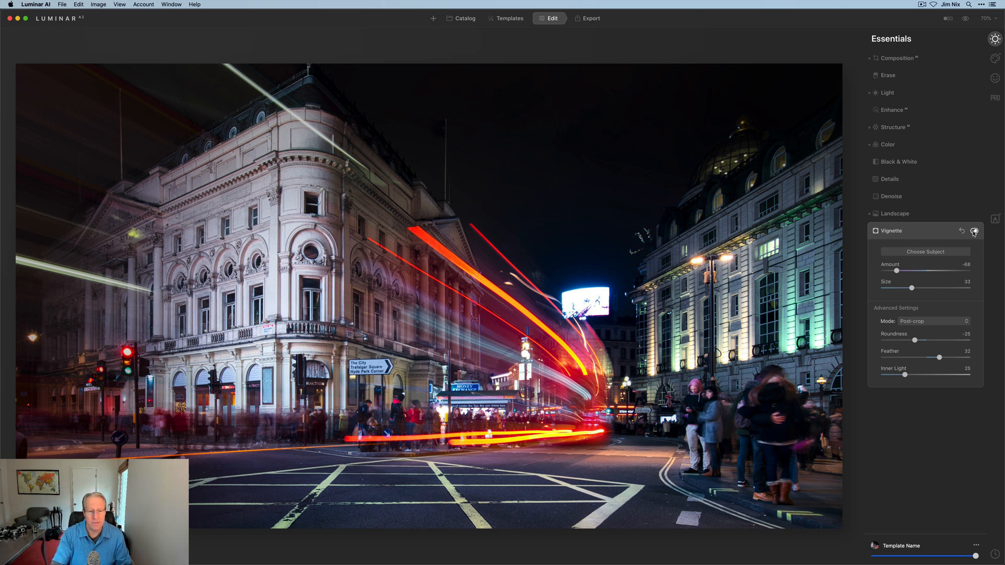
Step: Inspect the photo's center at 100% zoom, then compare the whole finished edit with the original
click(386, 364)
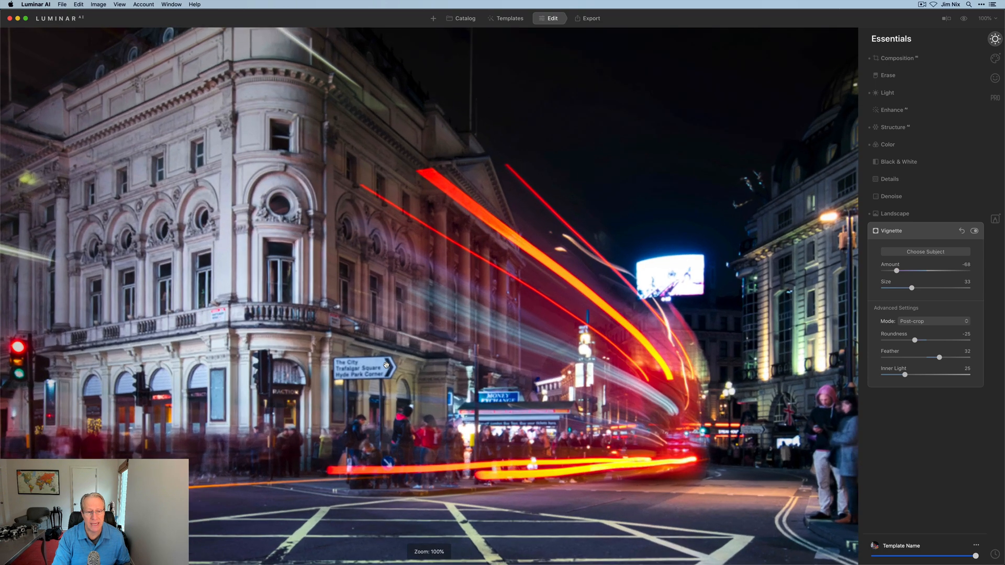
click(385, 421)
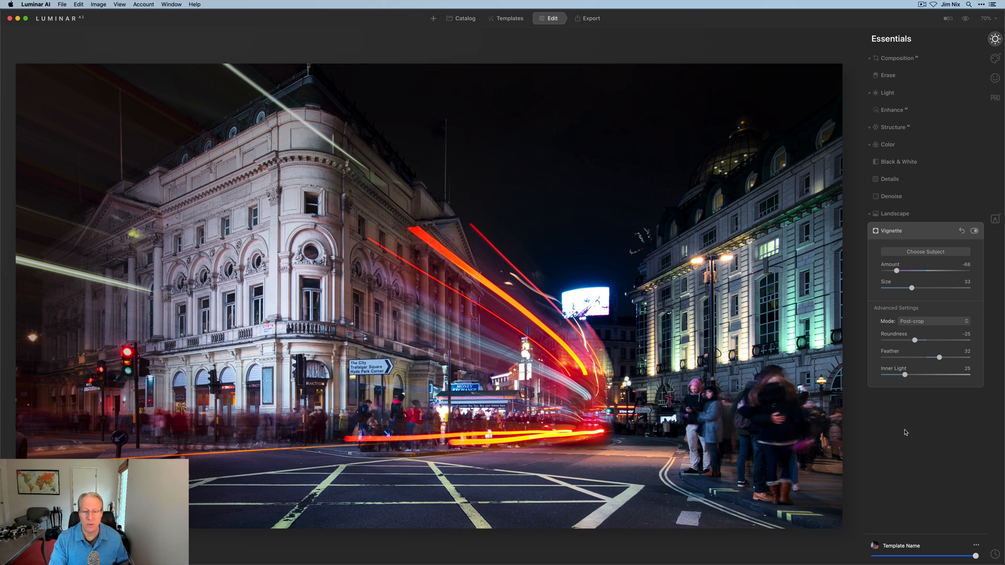
click(965, 19)
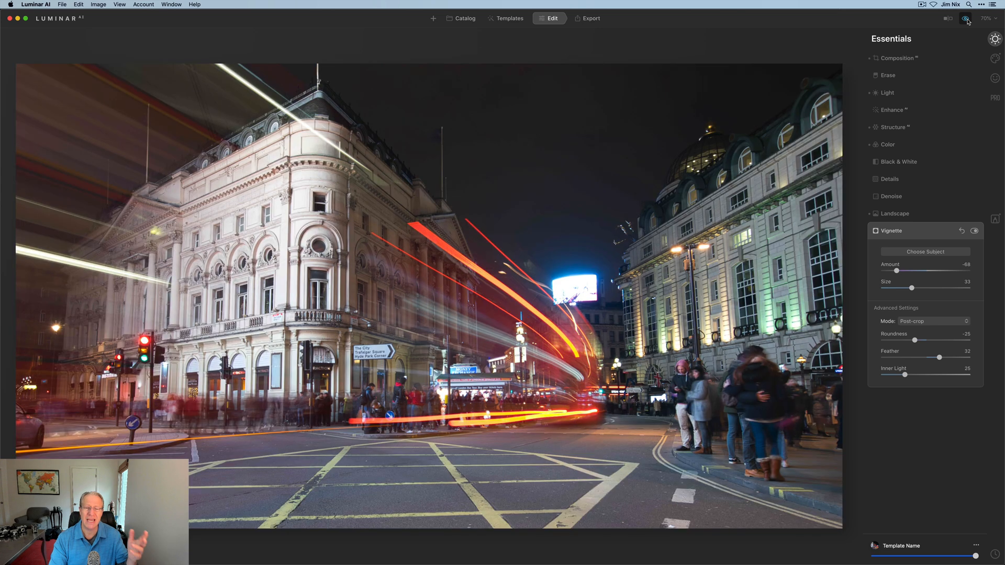
click(966, 19)
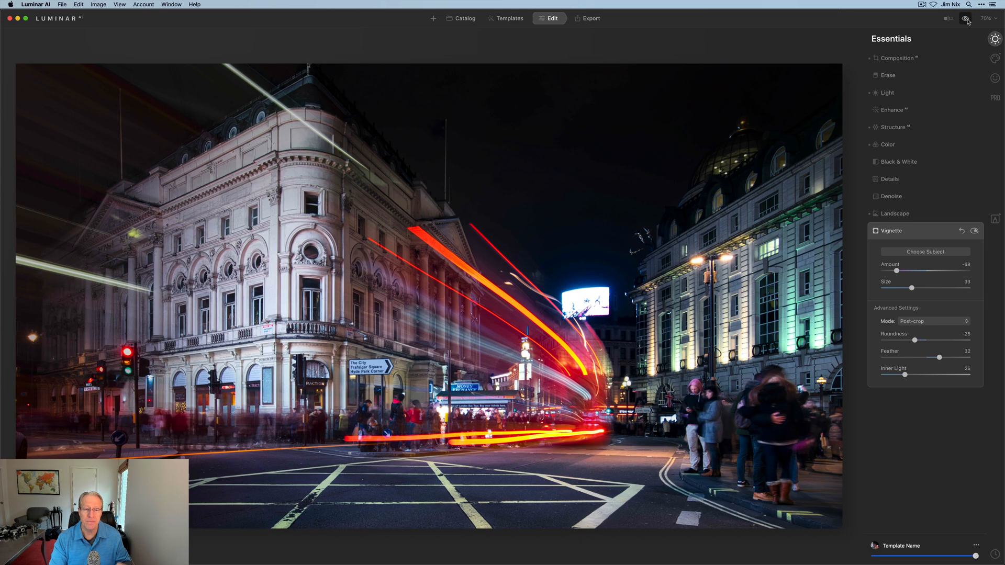